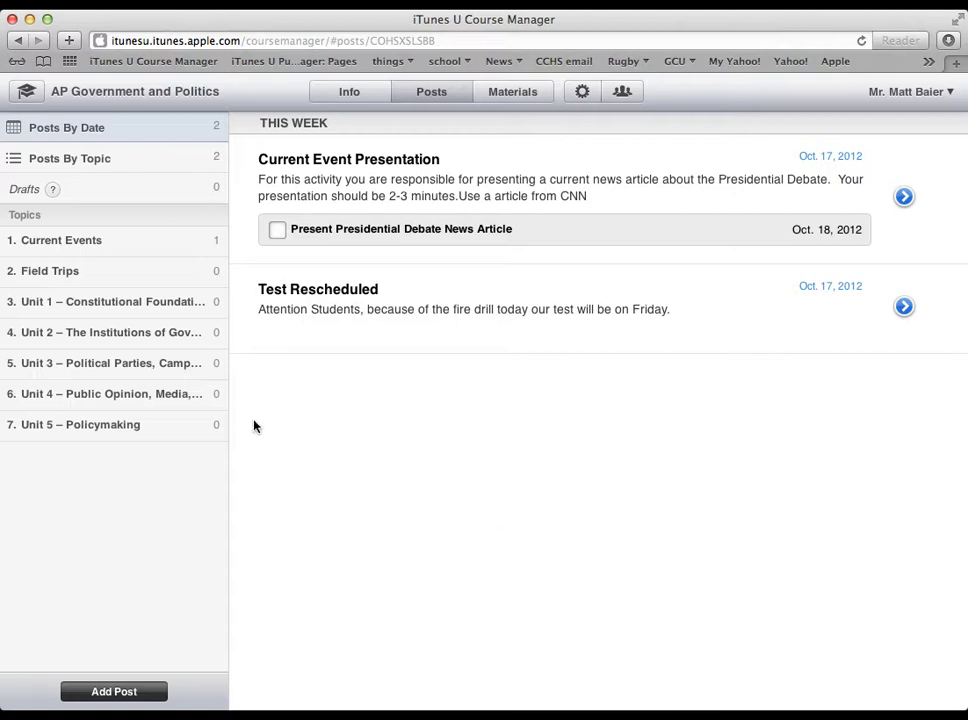
# Start a new post under the topic Unit 1 – Constitutional Foundations
pyautogui.click(168, 312)
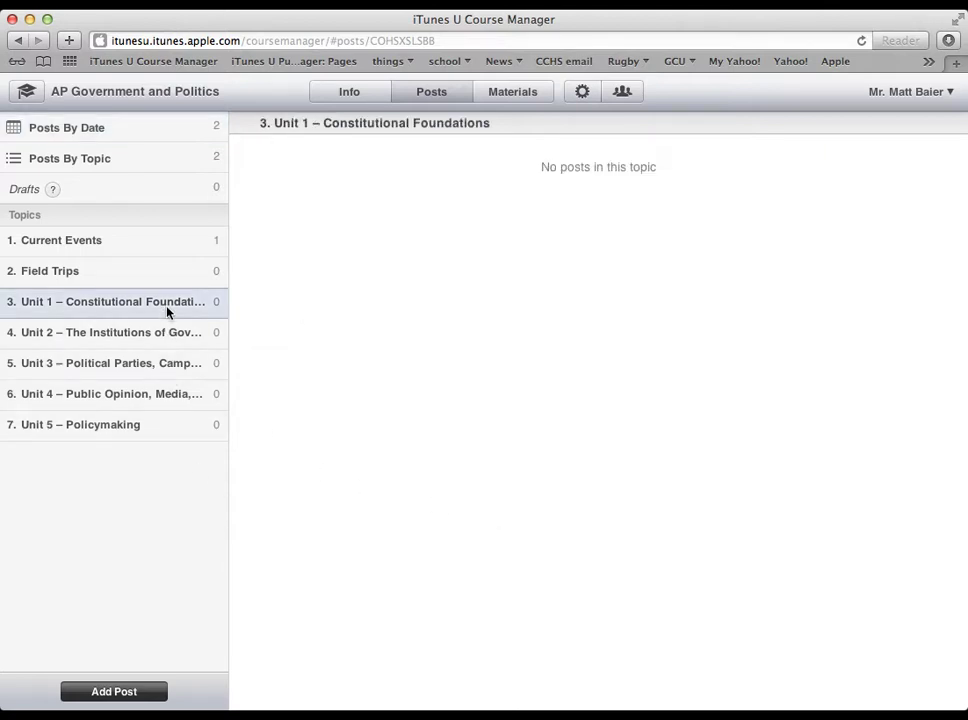
pyautogui.click(108, 692)
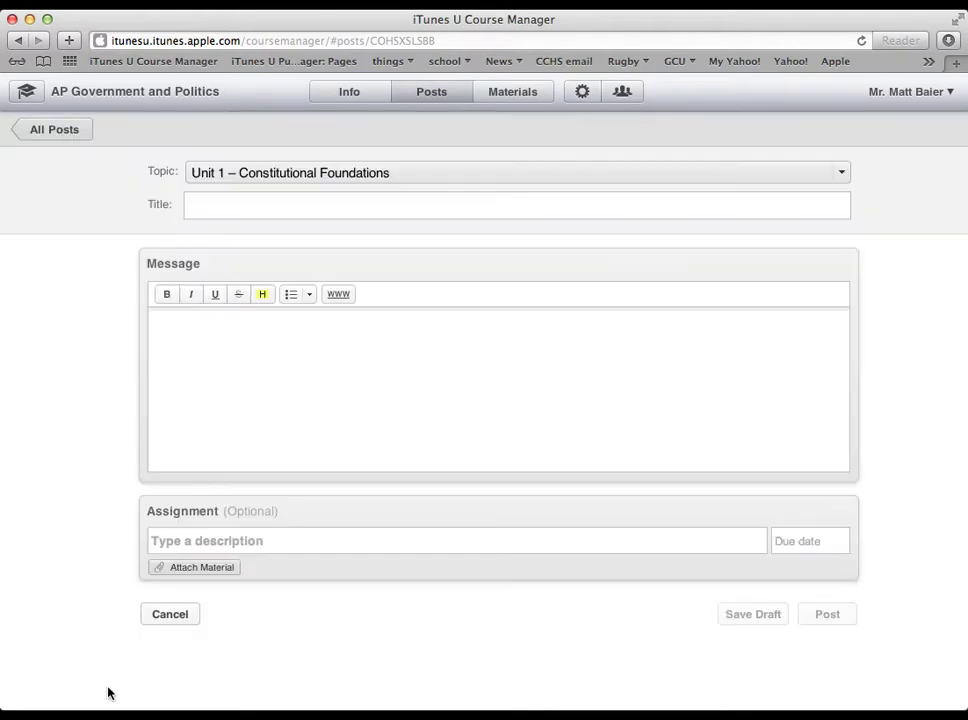
pyautogui.click(280, 173)
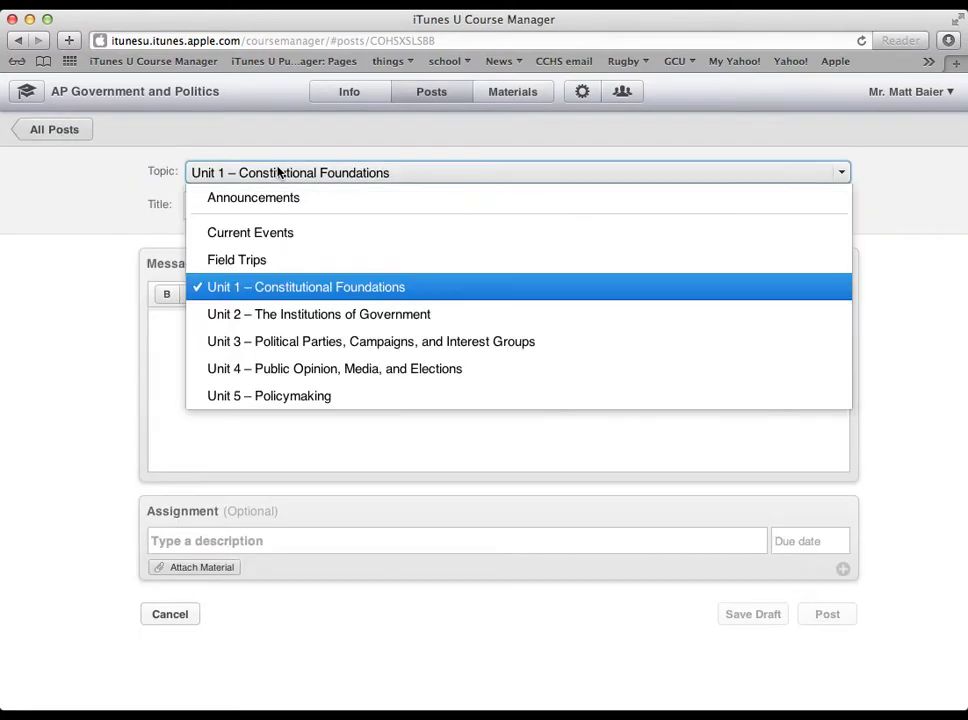
pyautogui.click(243, 287)
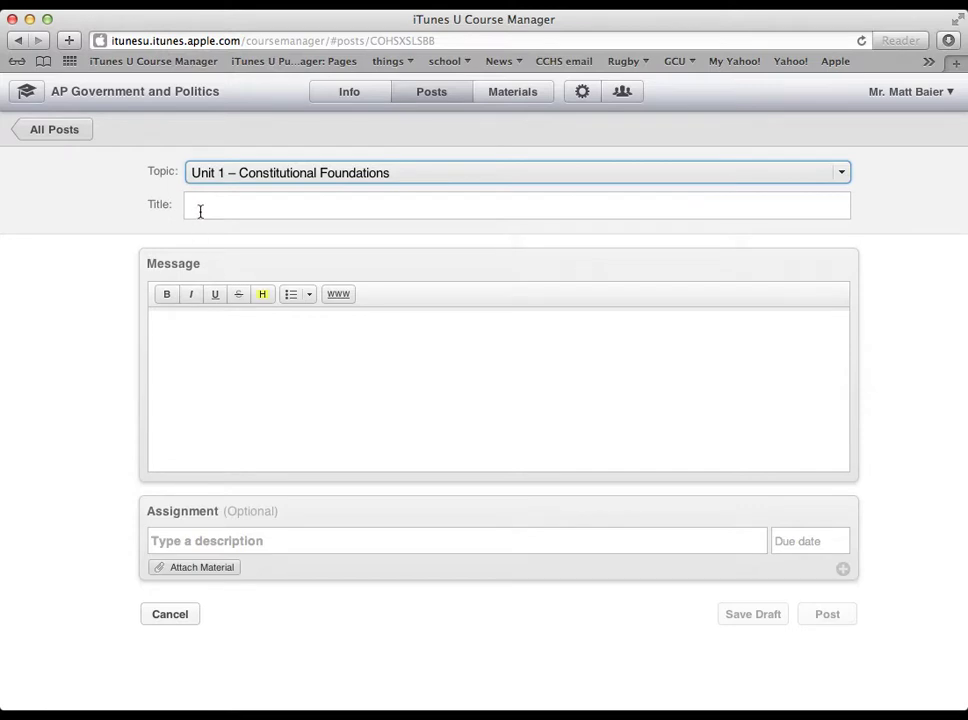
# Title the post "Ch1 Notebook Guide" and enter "Instructions . . ." as its message
pyautogui.click(200, 210)
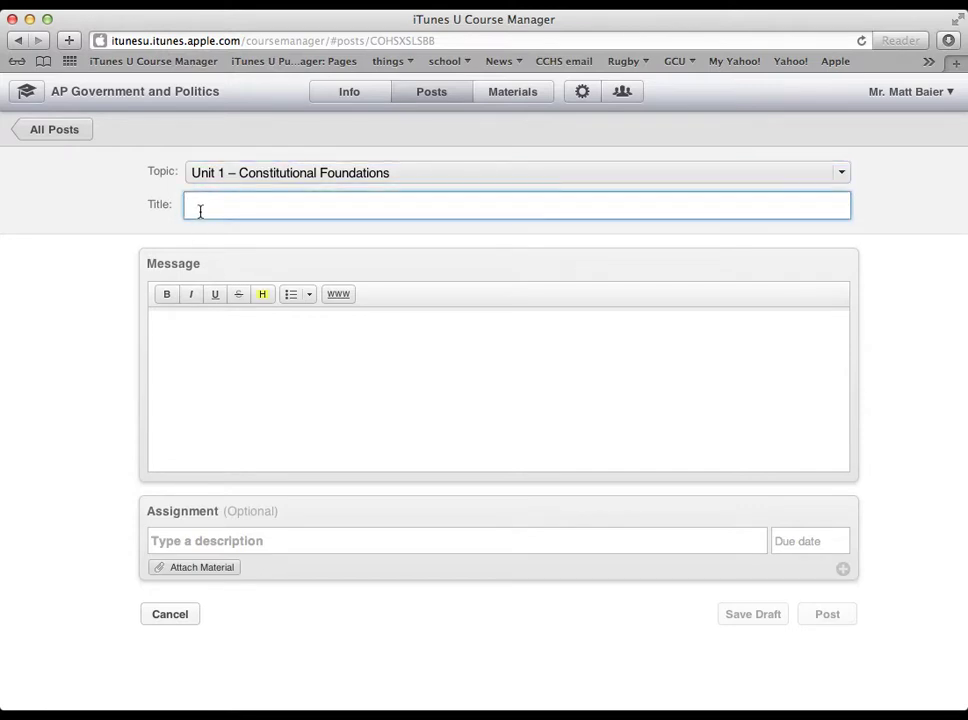
pyautogui.write('No')
pyautogui.press('BackSpace')
pyautogui.press('BackSpace')
pyautogui.write('Ch1 Notebook')
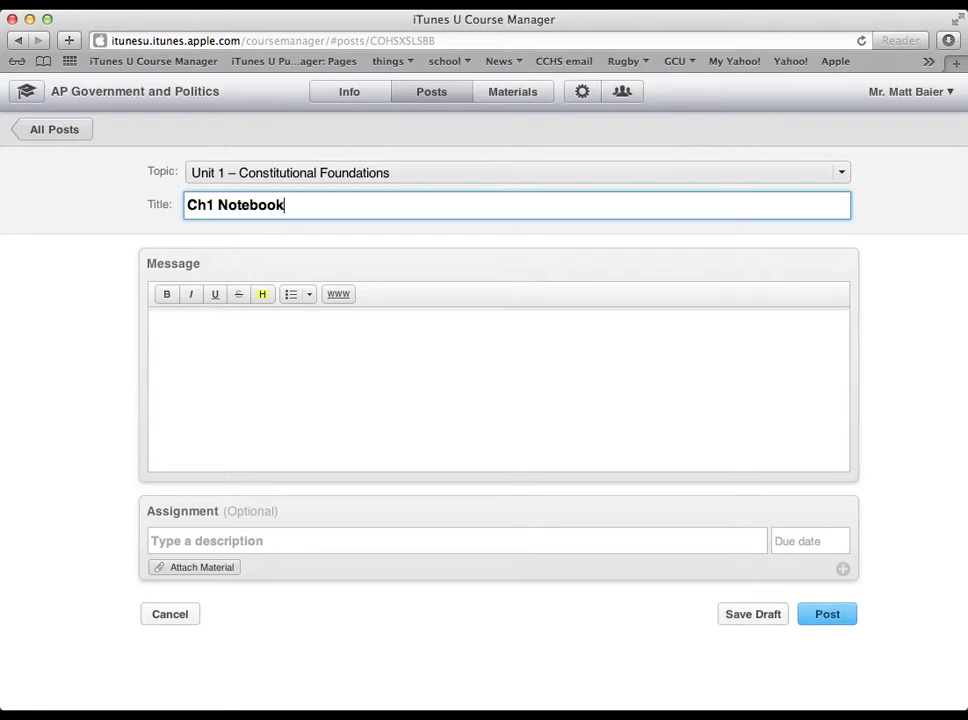
pyautogui.write(' Guide')
pyautogui.click(207, 396)
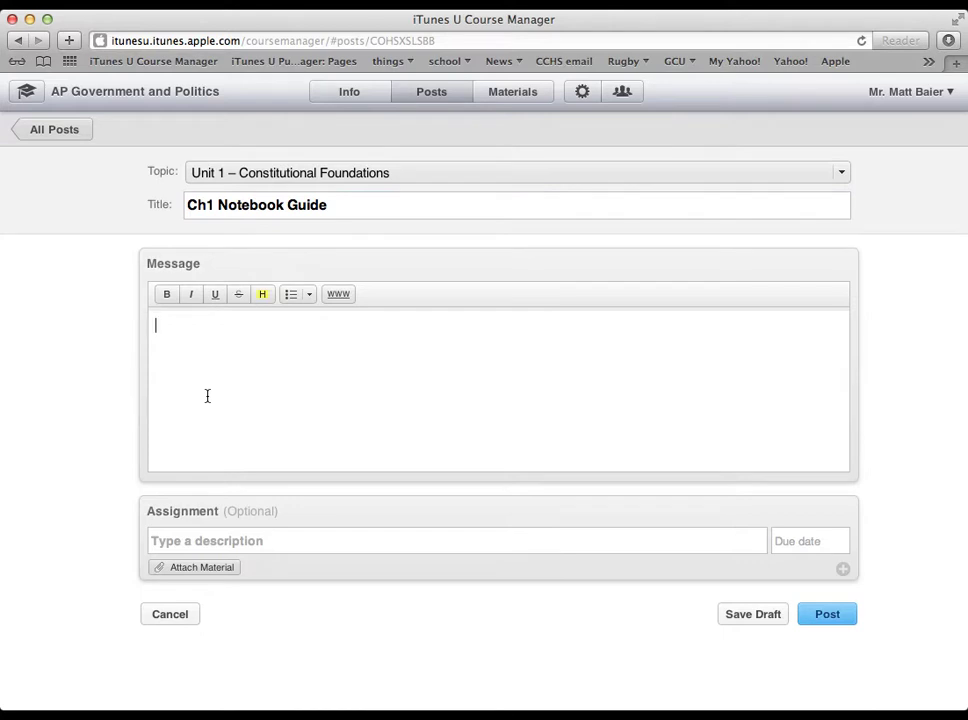
pyautogui.write('Instructions . . .')
# Add the assignment "Complete the Ch1 NG" to the post with the due date 10/22/2012
pyautogui.click(226, 543)
pyautogui.write('Co')
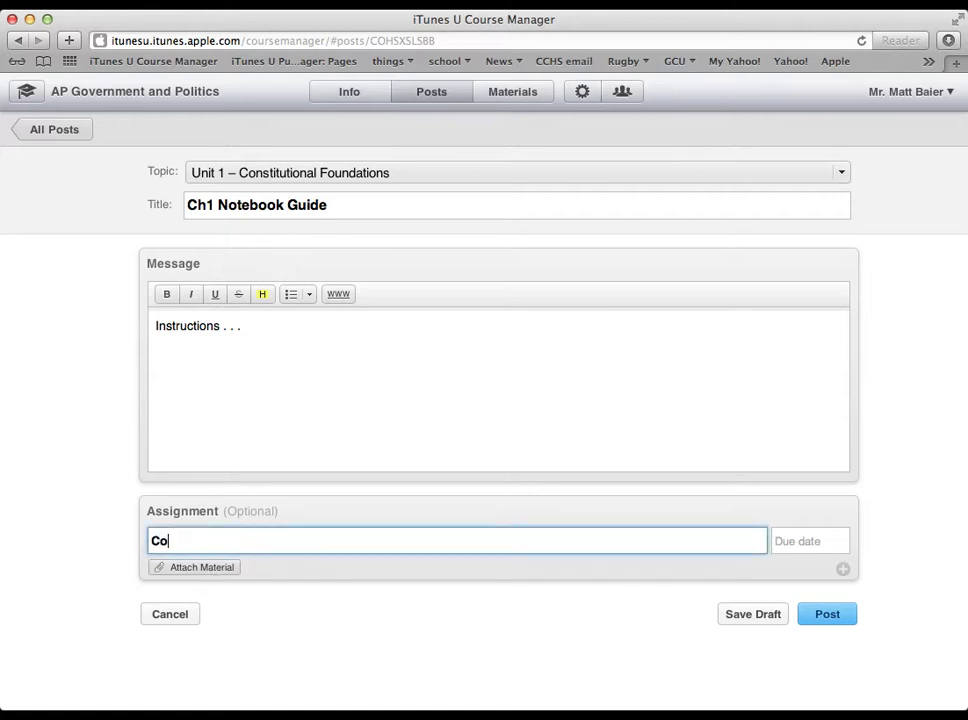
pyautogui.write('mplete the Ch1 NG')
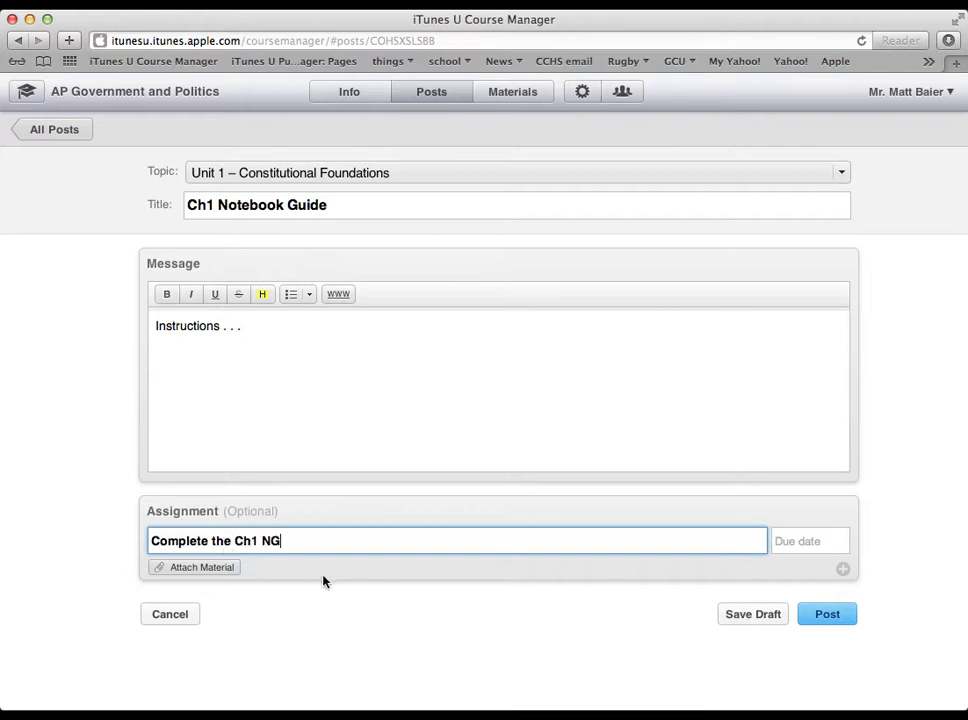
pyautogui.click(800, 541)
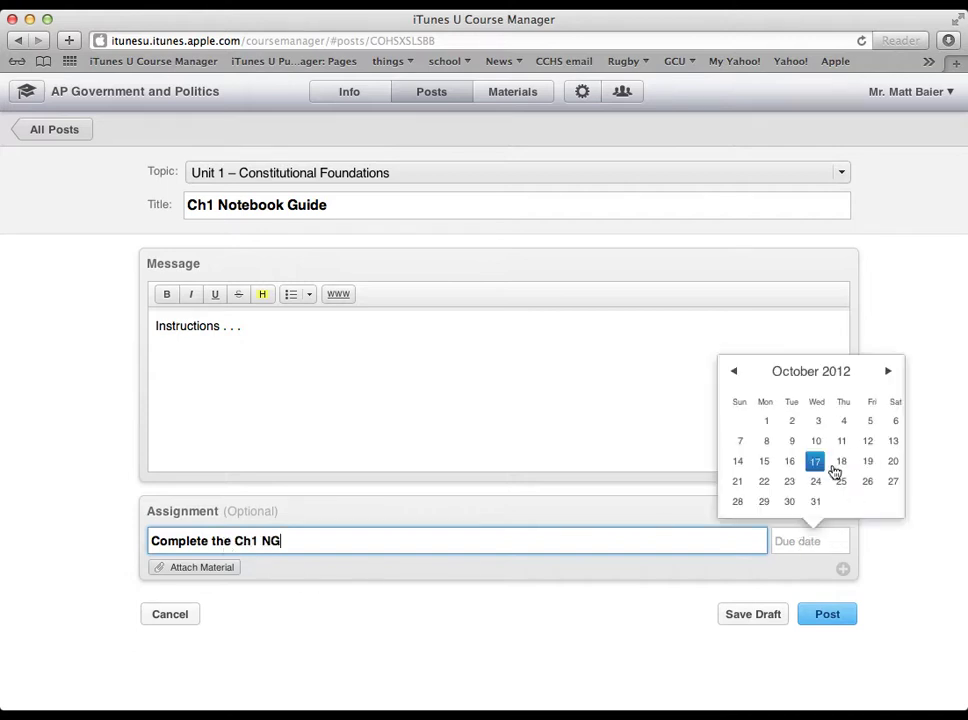
pyautogui.click(765, 482)
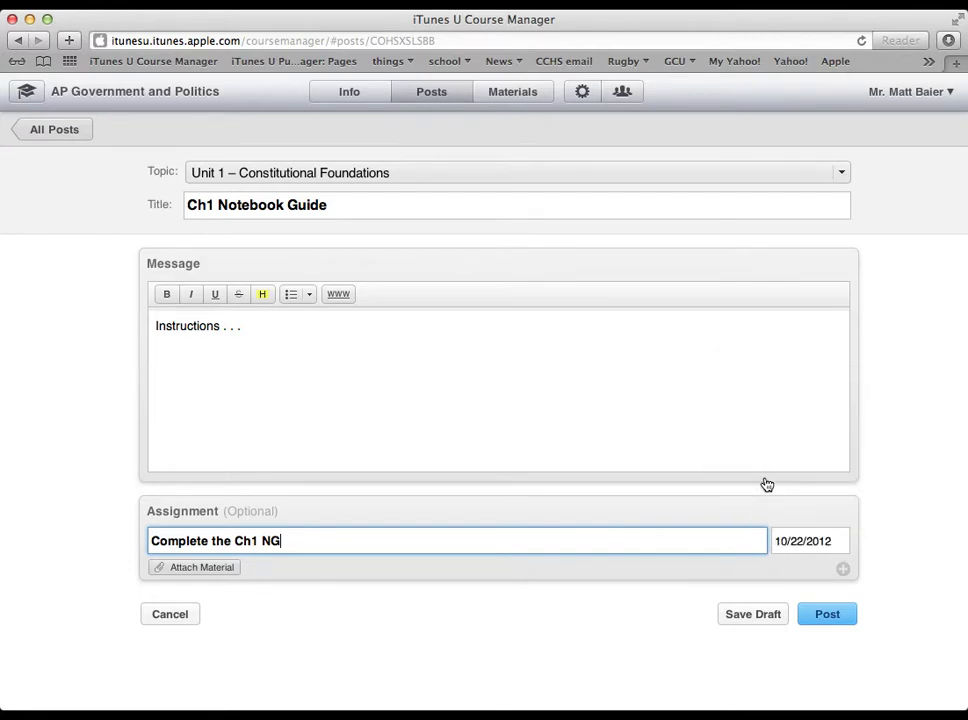
# Attach "Edwards study guide – ch1.pdf" from the computer's edwards stuff folder to the assignment and publish the post
pyautogui.click(196, 567)
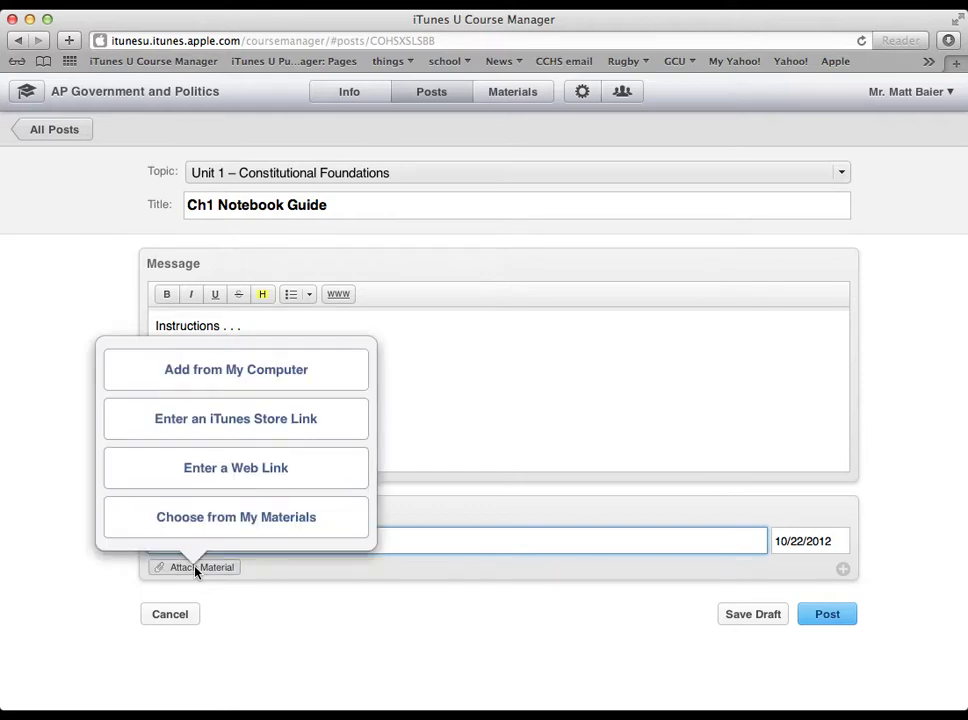
pyautogui.click(287, 375)
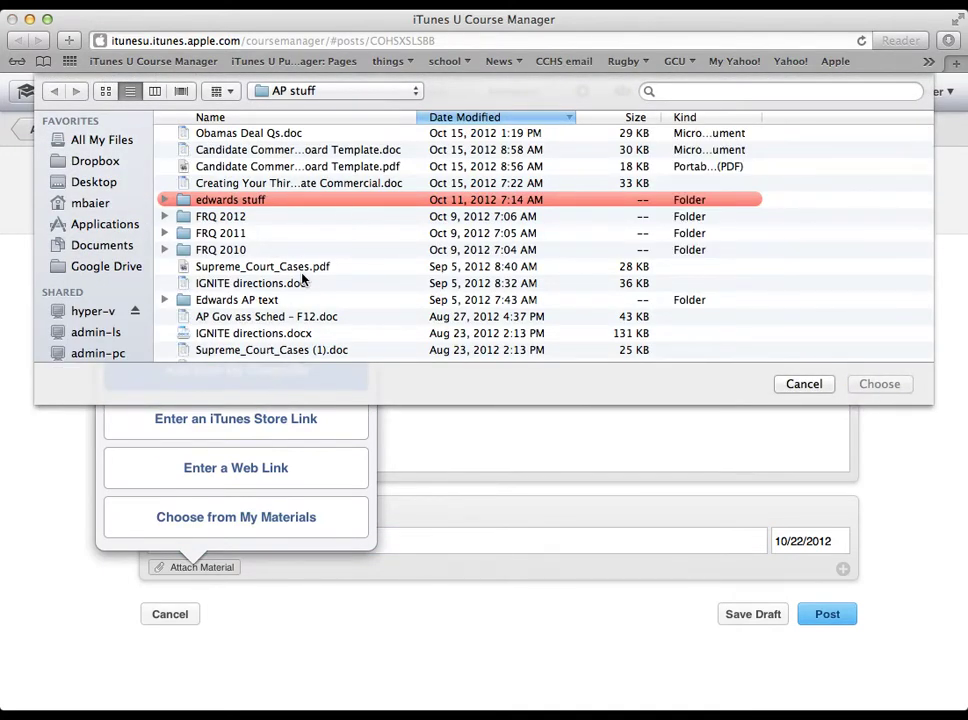
pyautogui.doubleClick(272, 199)
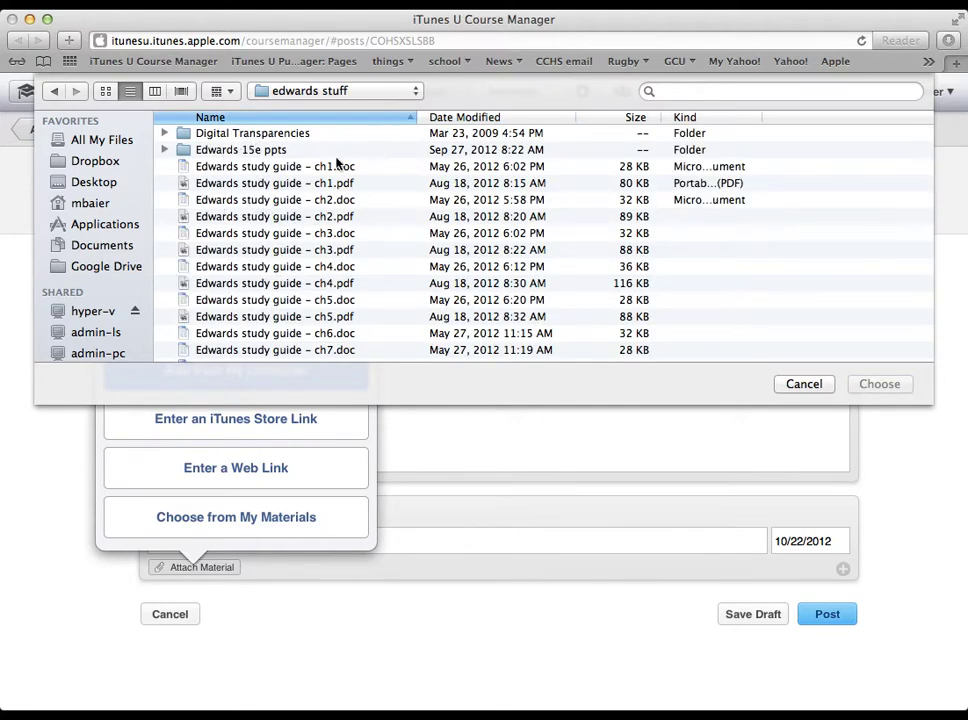
pyautogui.click(241, 187)
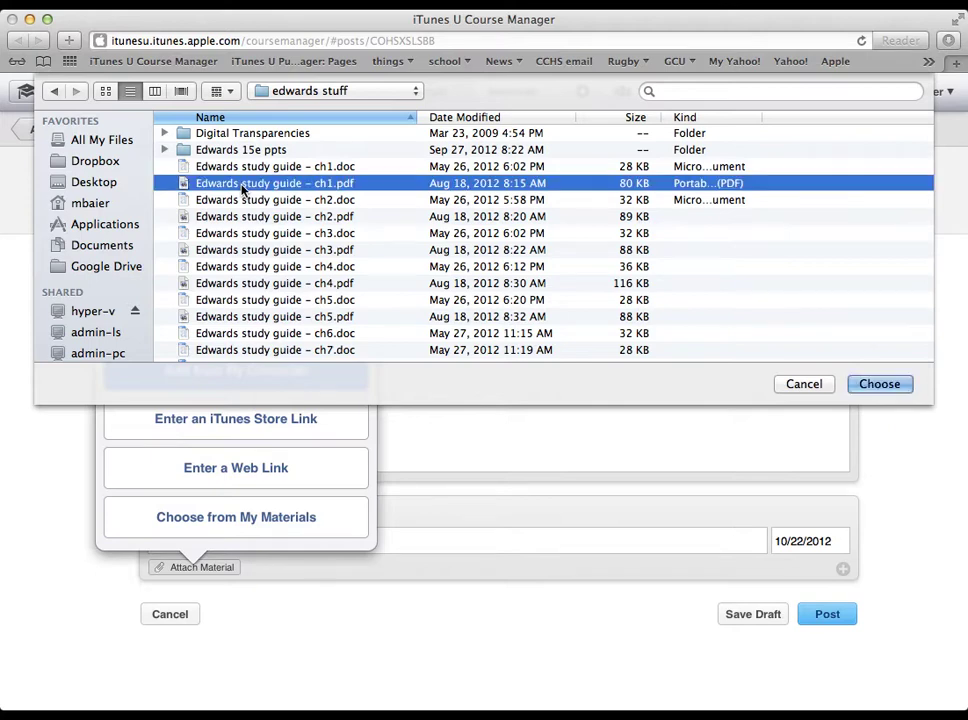
pyautogui.click(880, 384)
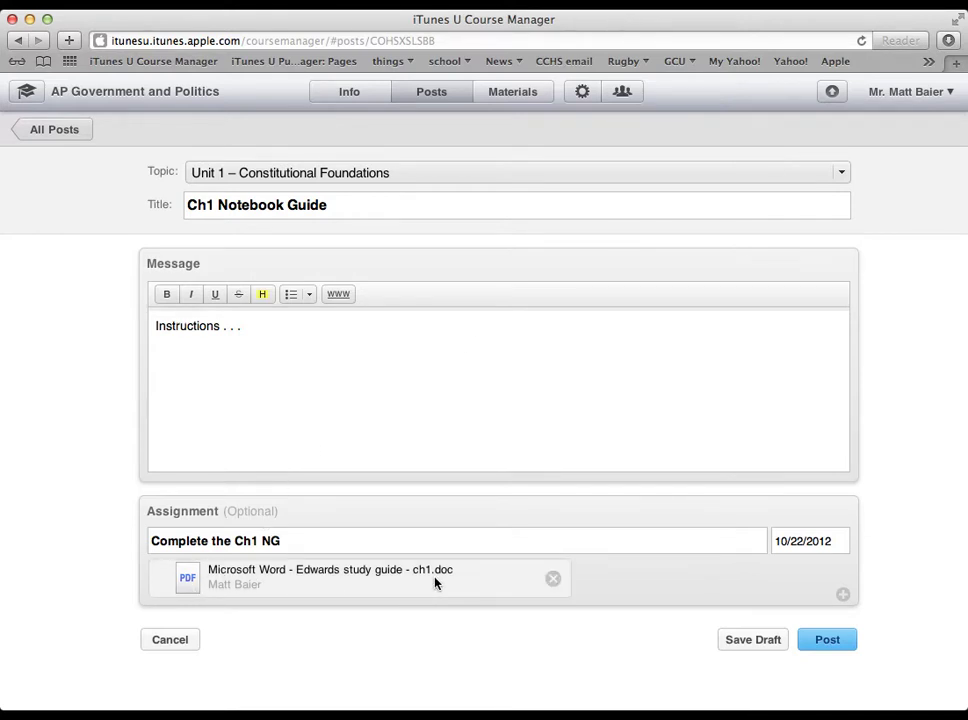
pyautogui.click(826, 640)
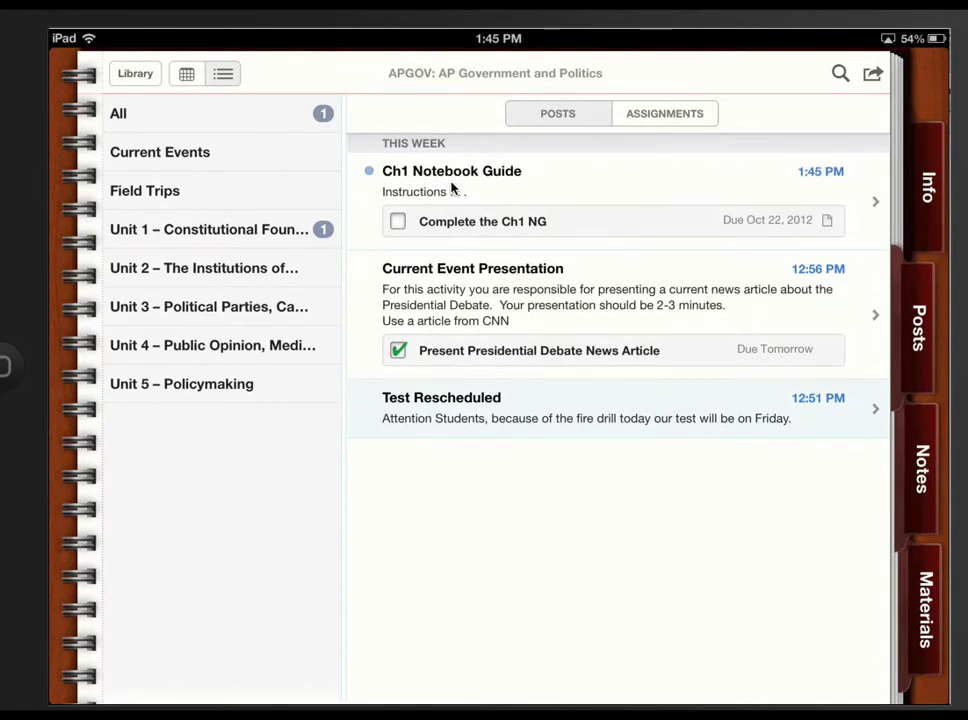
# Switch to iTunes U on the iPad, open the Ch1 Notebook Guide post, and download and view its attached study guide
pyautogui.click(451, 189)
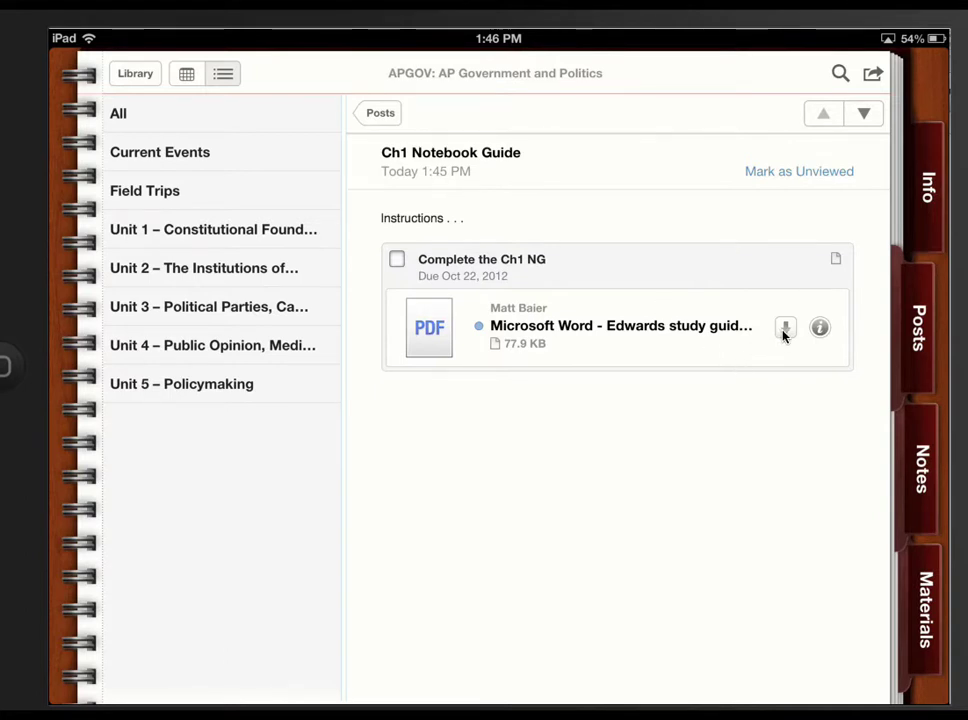
pyautogui.click(565, 330)
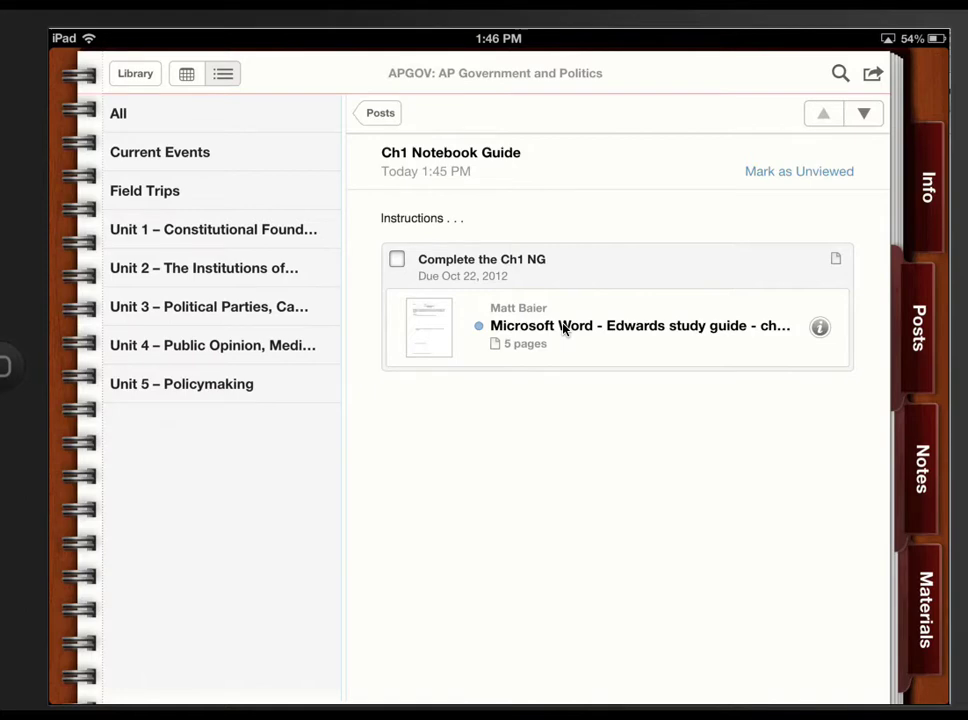
pyautogui.click(565, 330)
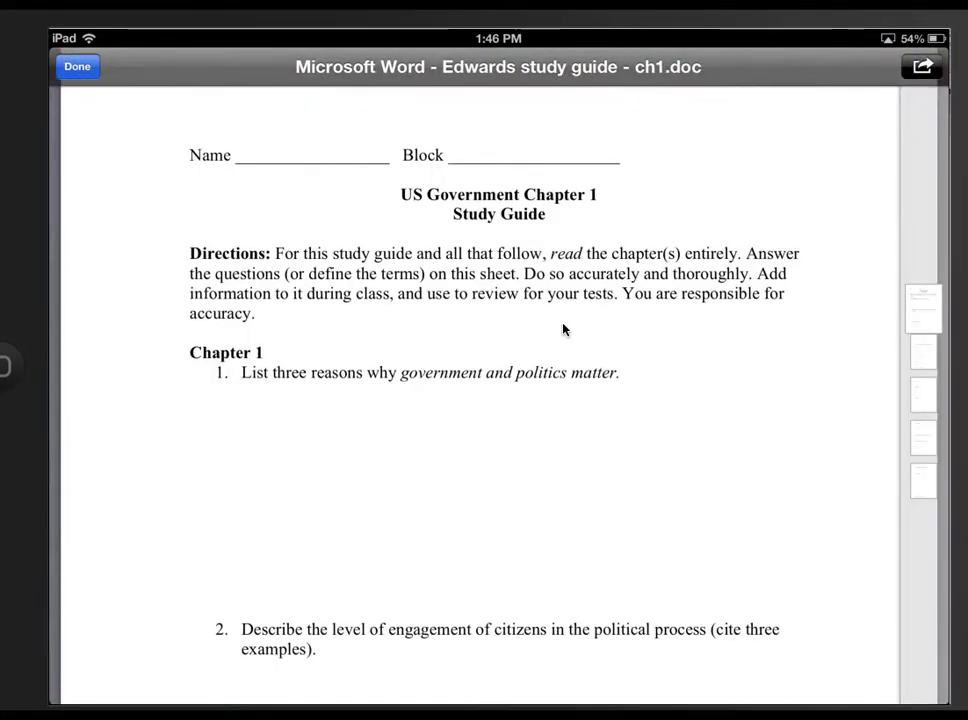
pyautogui.scroll(-1, 565, 330)
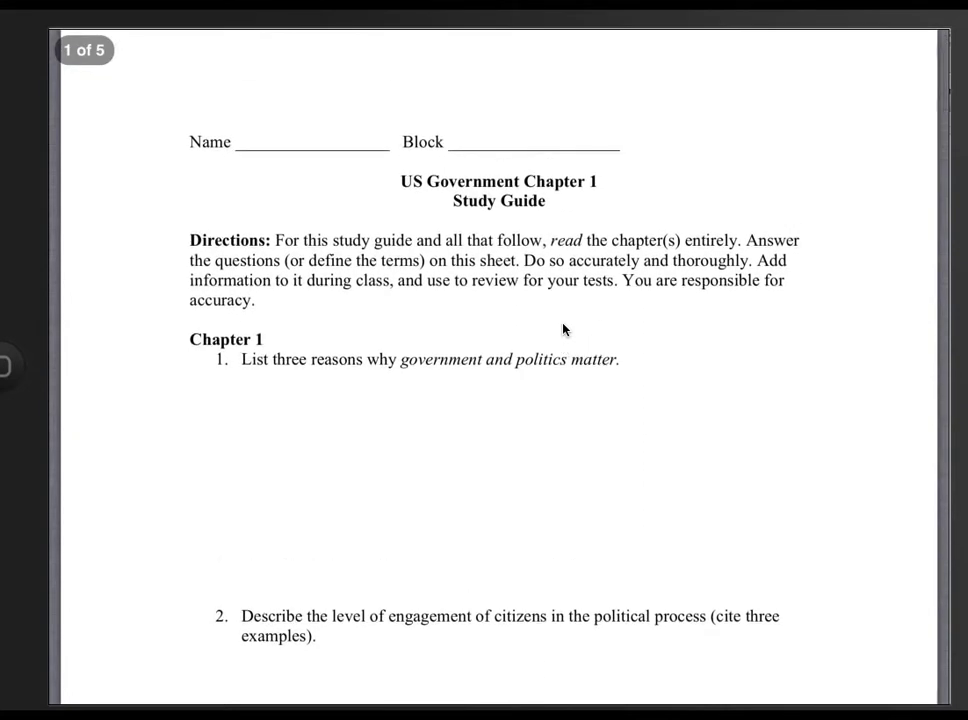
pyautogui.click(563, 330)
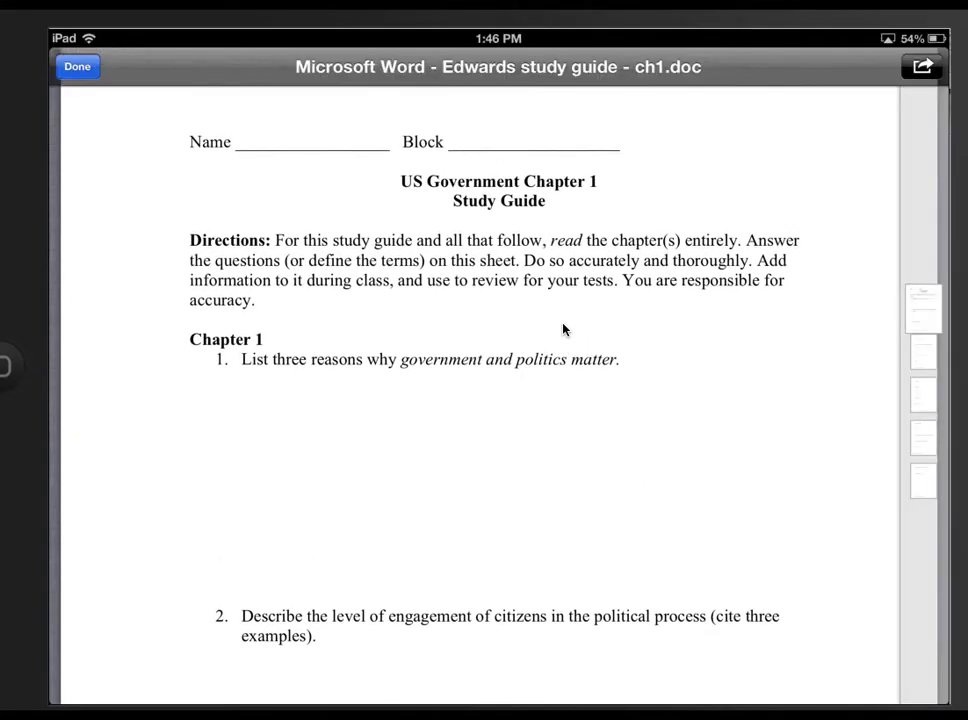
# Send the study guide PDF to Notability and import it as a new note with its pages
pyautogui.click(921, 67)
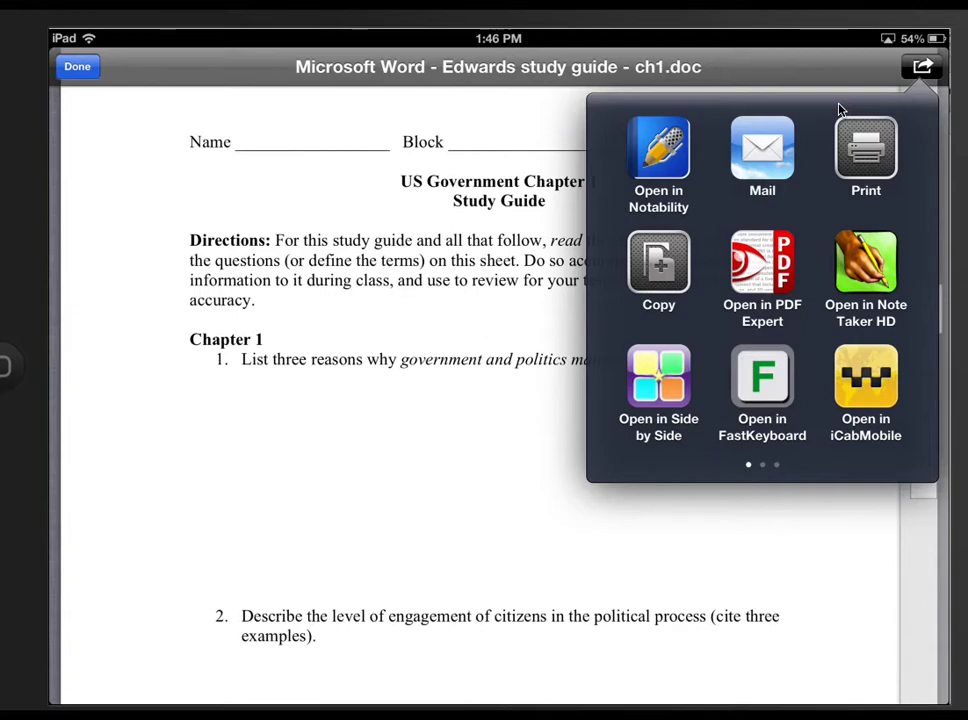
pyautogui.click(658, 148)
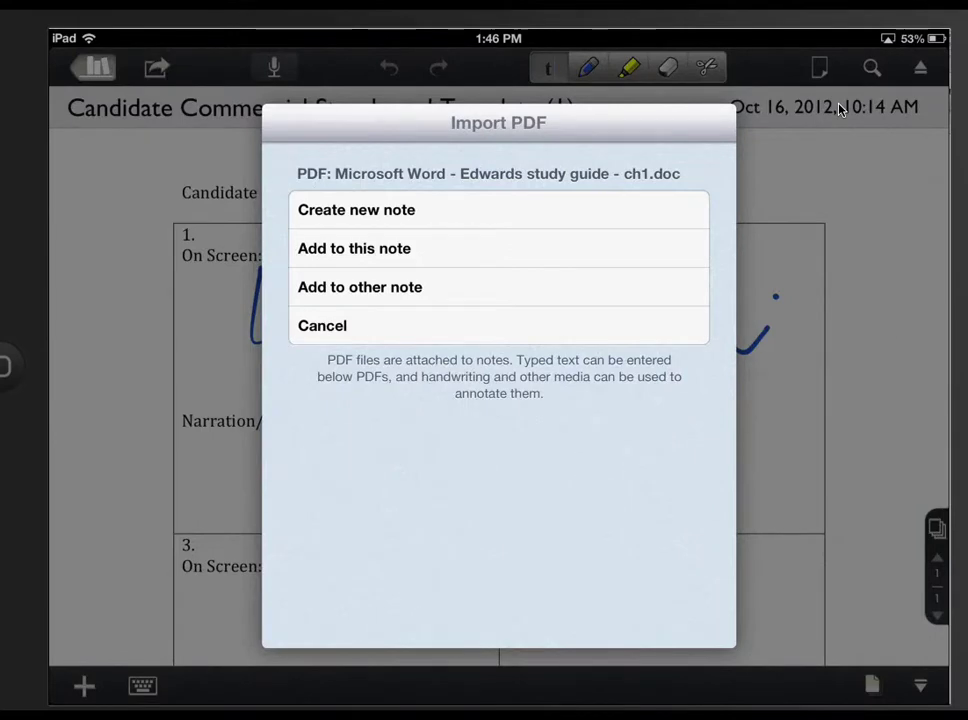
pyautogui.click(356, 210)
pyautogui.click(495, 376)
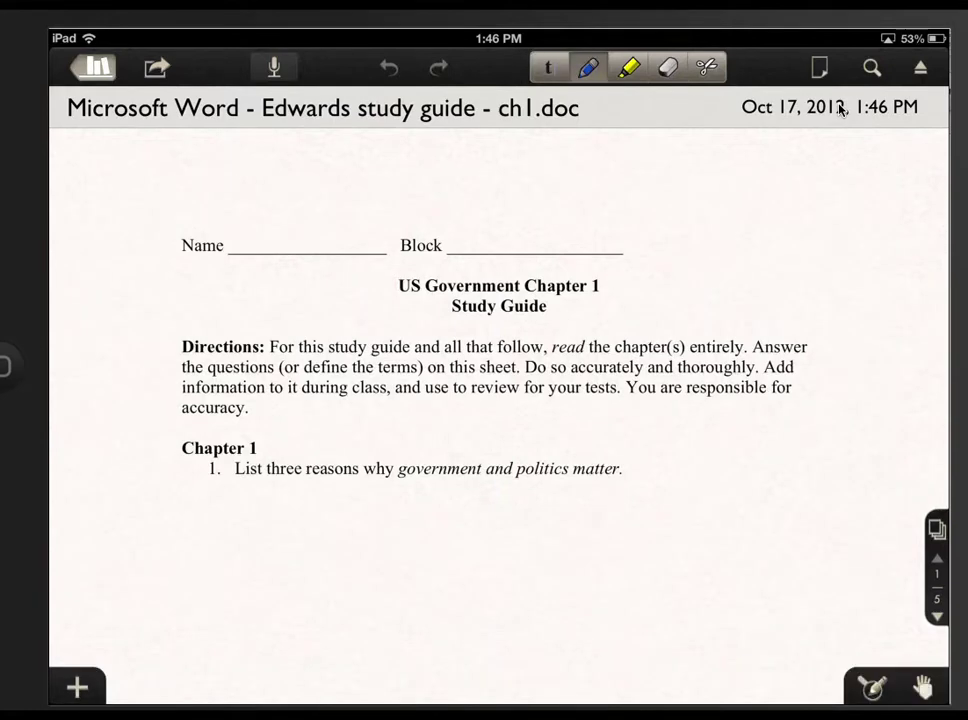
# Handwrite pen annotations around the study guide's Name and Block lines and in the answer space below question 1
pyautogui.moveTo(222, 243)
pyautogui.mouseDown()
pyautogui.moveTo(256, 241)
pyautogui.moveTo(281, 160)
pyautogui.moveTo(283, 220)
pyautogui.moveTo(264, 292)
pyautogui.mouseUp()
pyautogui.moveTo(313, 245)
pyautogui.mouseDown()
pyautogui.moveTo(340, 172)
pyautogui.moveTo(412, 204)
pyautogui.moveTo(437, 192)
pyautogui.mouseUp()
pyautogui.moveTo(512, 193)
pyautogui.mouseDown()
pyautogui.moveTo(508, 240)
pyautogui.moveTo(581, 190)
pyautogui.mouseUp()
pyautogui.moveTo(265, 525); pyautogui.dragTo(348, 505)
pyautogui.moveTo(255, 572)
pyautogui.mouseDown()
pyautogui.moveTo(648, 502)
pyautogui.moveTo(887, 477)
pyautogui.mouseUp()
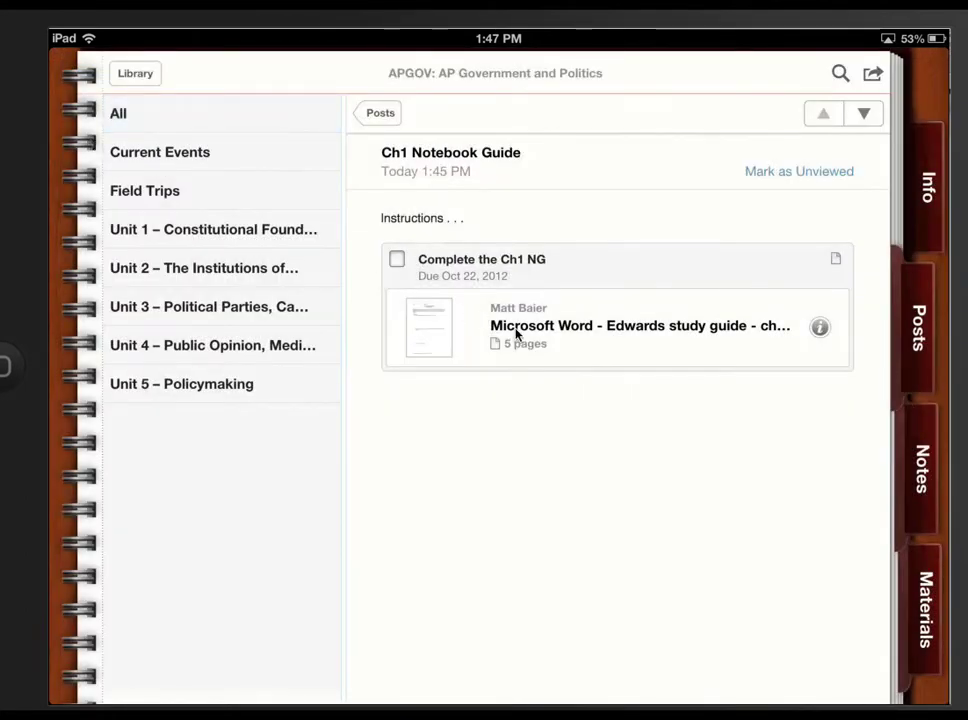
# Return to the Ch1 Notebook Guide post in iTunes U on the iPad and check off the "Complete the Ch1 NG" assignment
pyautogui.click(397, 261)
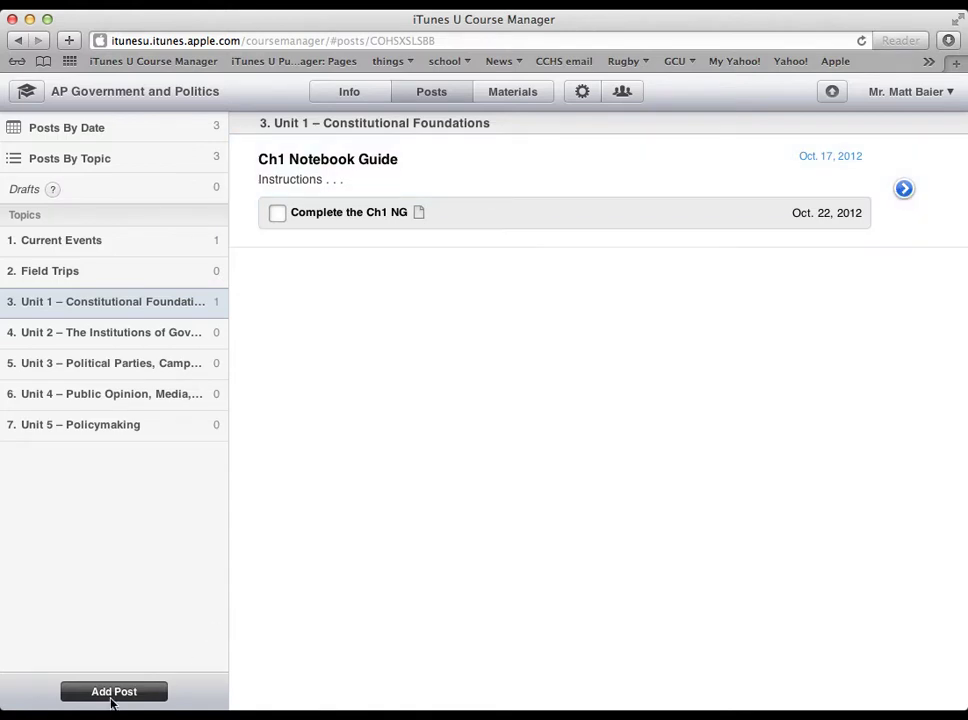
# Switch back to iTunes U Course Manager and start a new post under Unit 2 – The Institutions of Government
pyautogui.click(115, 692)
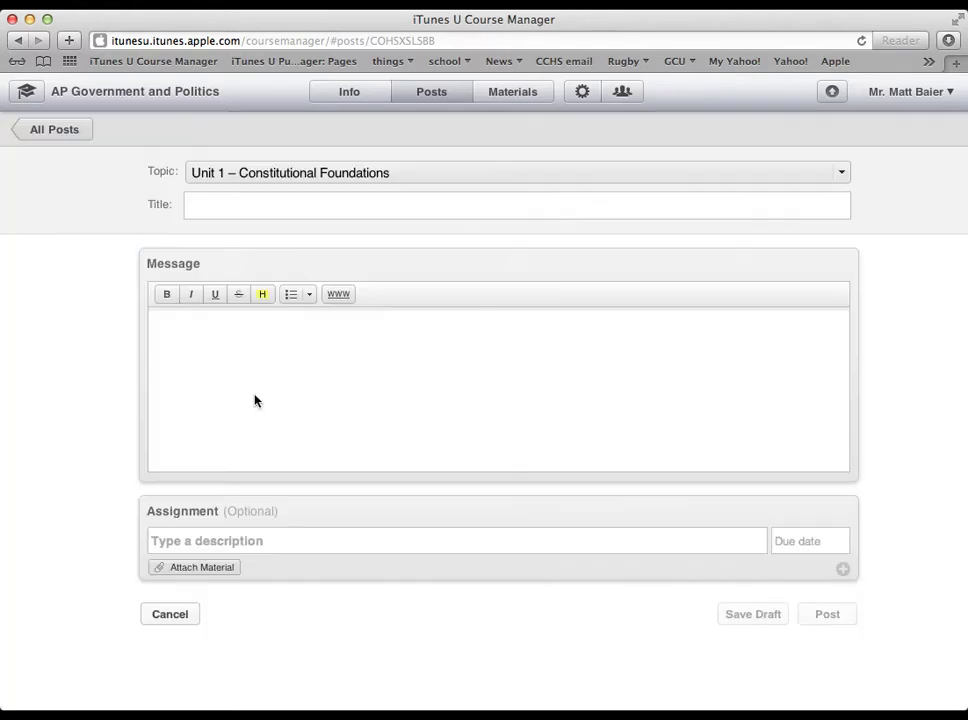
pyautogui.click(305, 178)
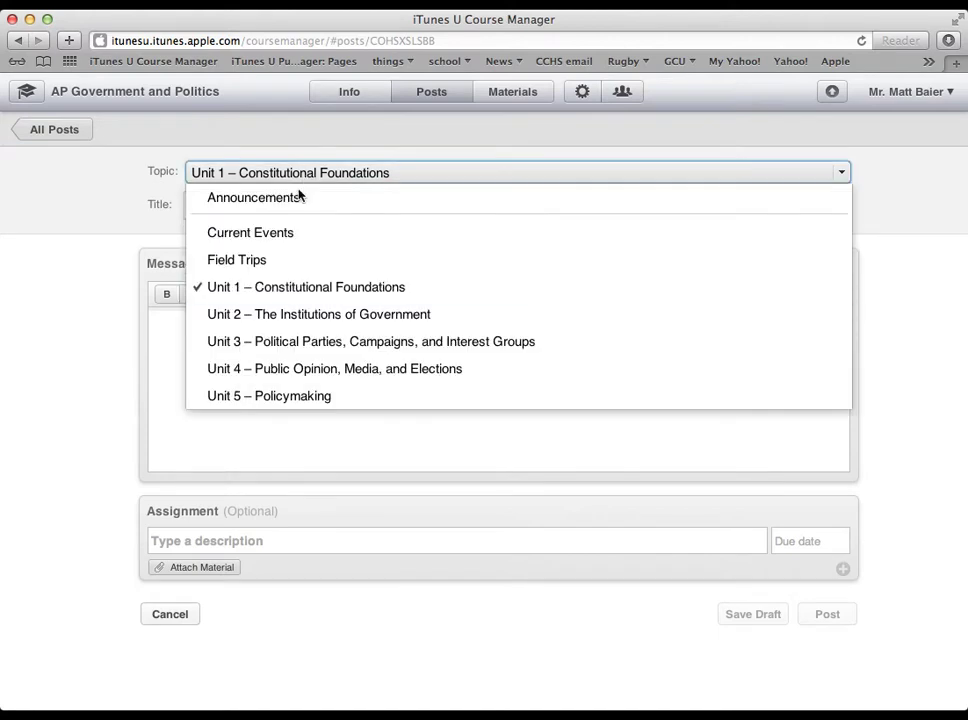
pyautogui.click(270, 318)
# Title the post "New Assignment" and enter "Instructions or Description . . ." as its message
pyautogui.click(231, 209)
pyautogui.write('New Assignemtn')
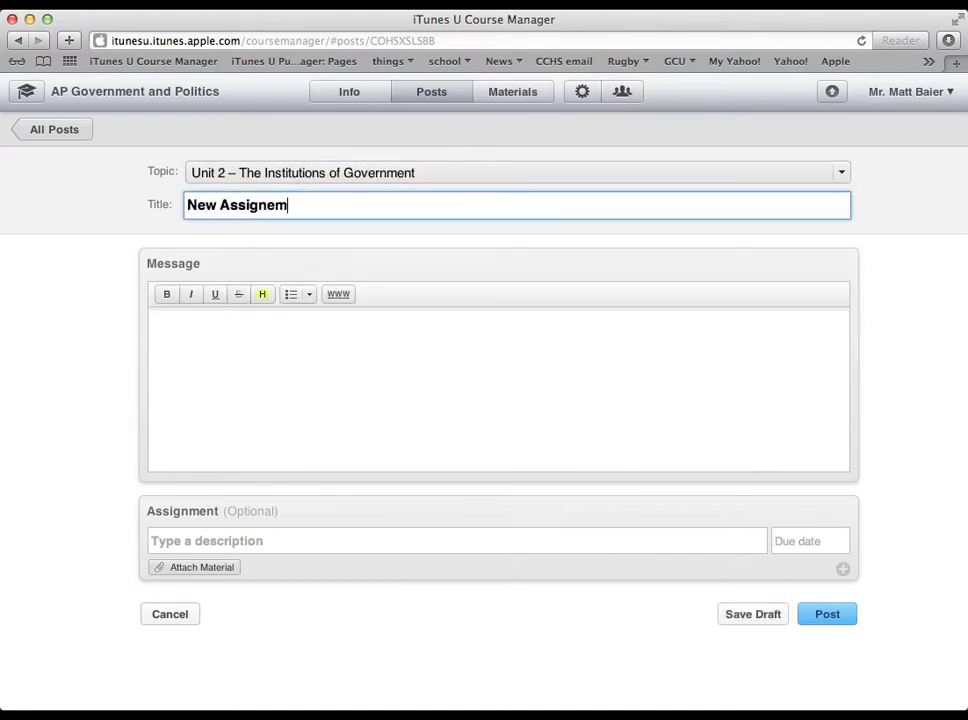
pyautogui.press('BackSpace')
pyautogui.press('BackSpace')
pyautogui.press('BackSpace')
pyautogui.press('BackSpace')
pyautogui.write('ment')
pyautogui.click(238, 359)
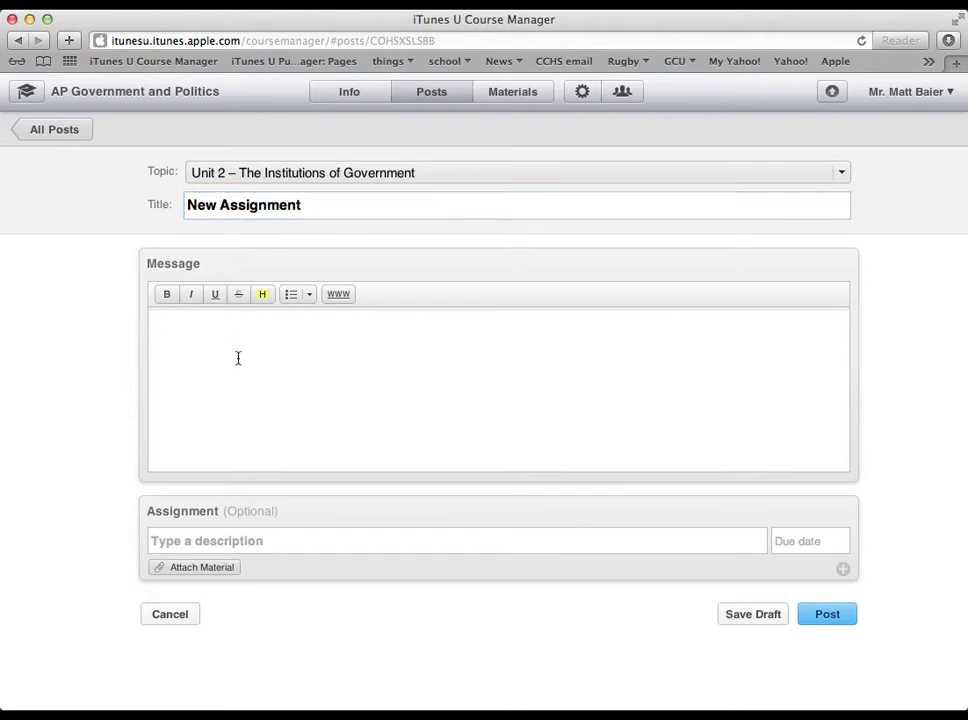
pyautogui.write('Instructions or Descrip')
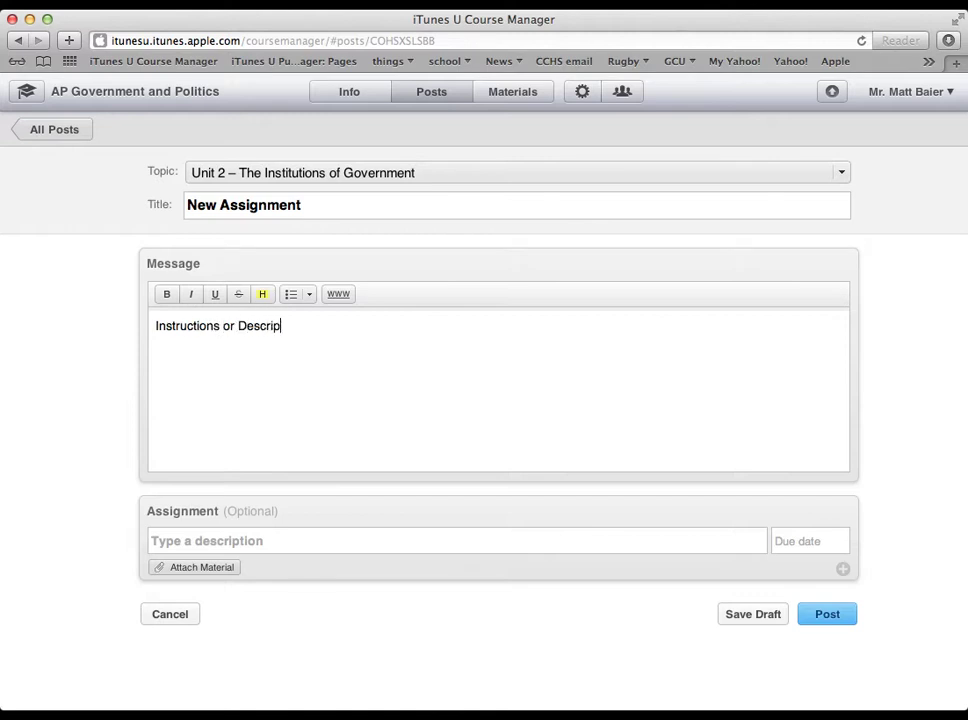
pyautogui.press('BackSpace')
pyautogui.write('ption . . .')
pyautogui.click(205, 568)
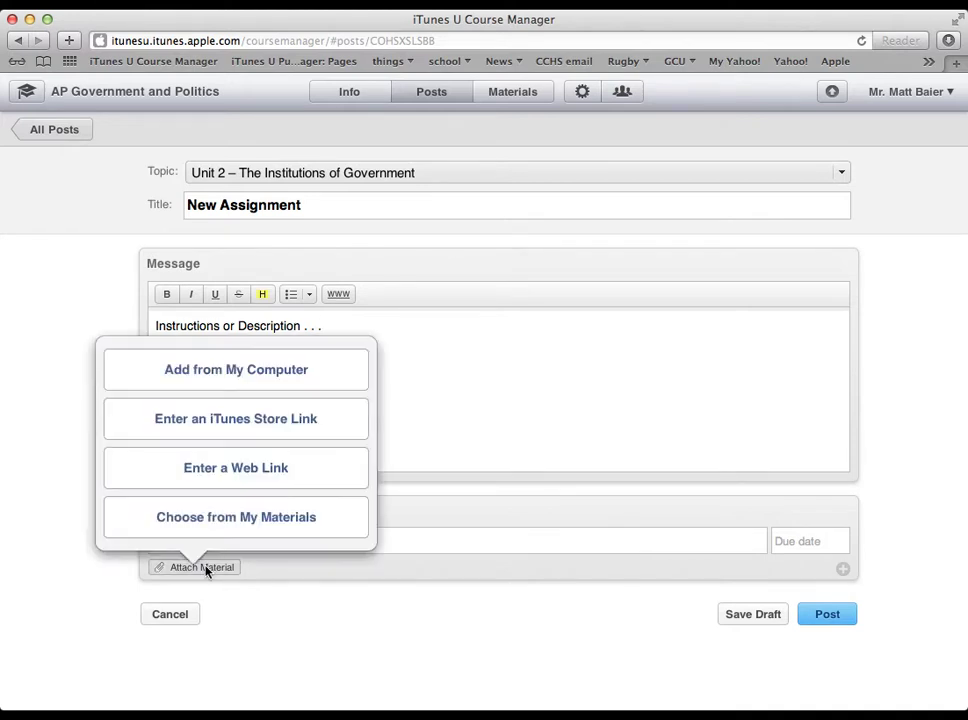
pyautogui.click(265, 382)
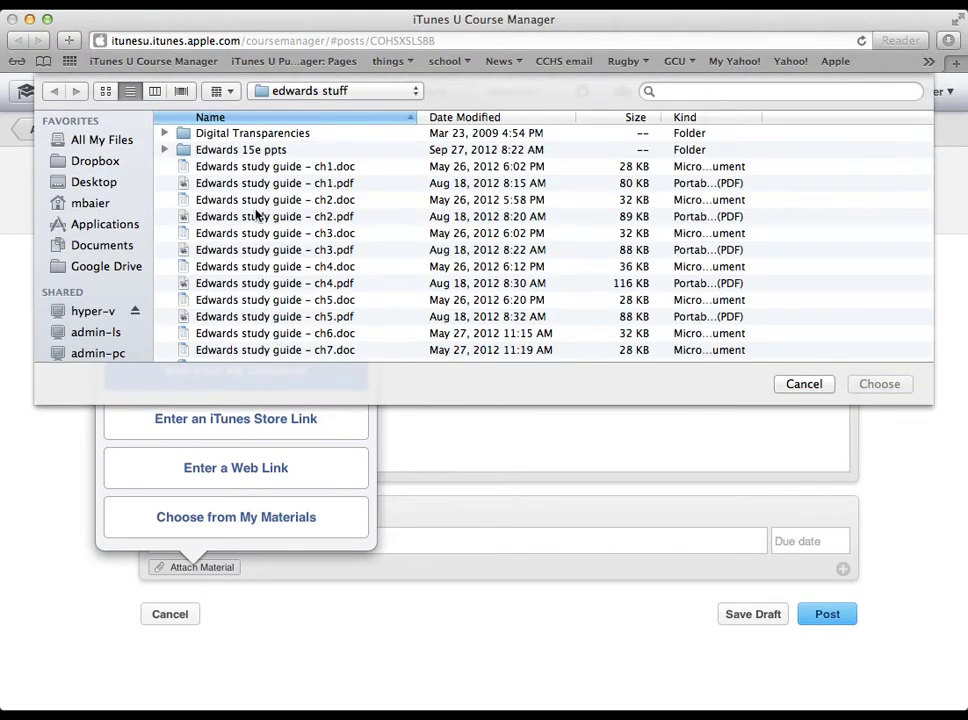
pyautogui.click(806, 385)
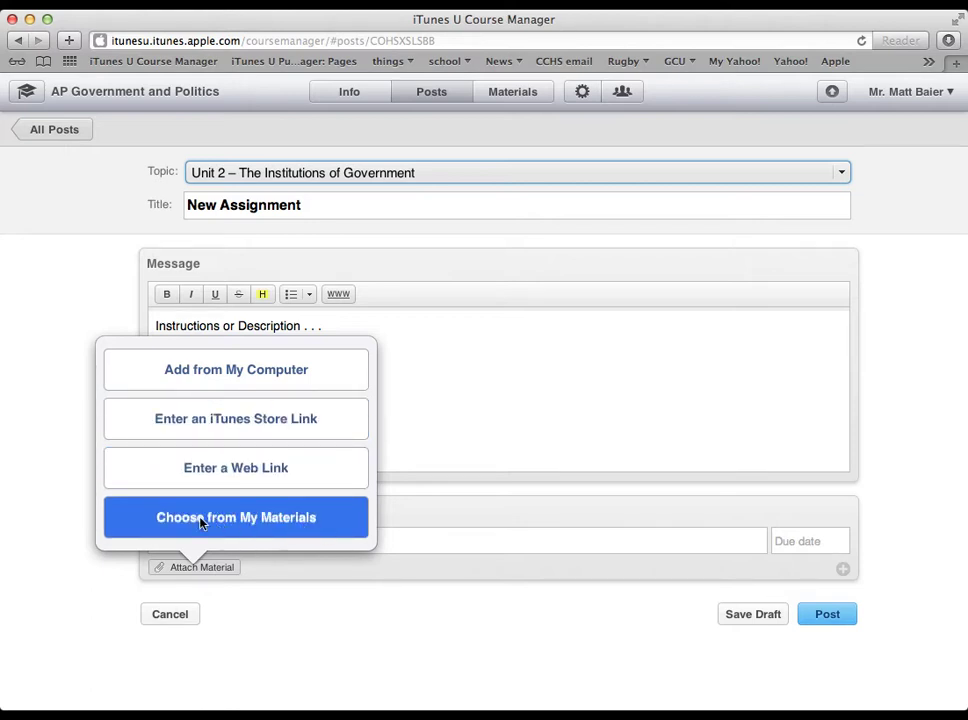
# Attach the existing Budget video from all of the account's materials to the new post's assignment
pyautogui.click(257, 521)
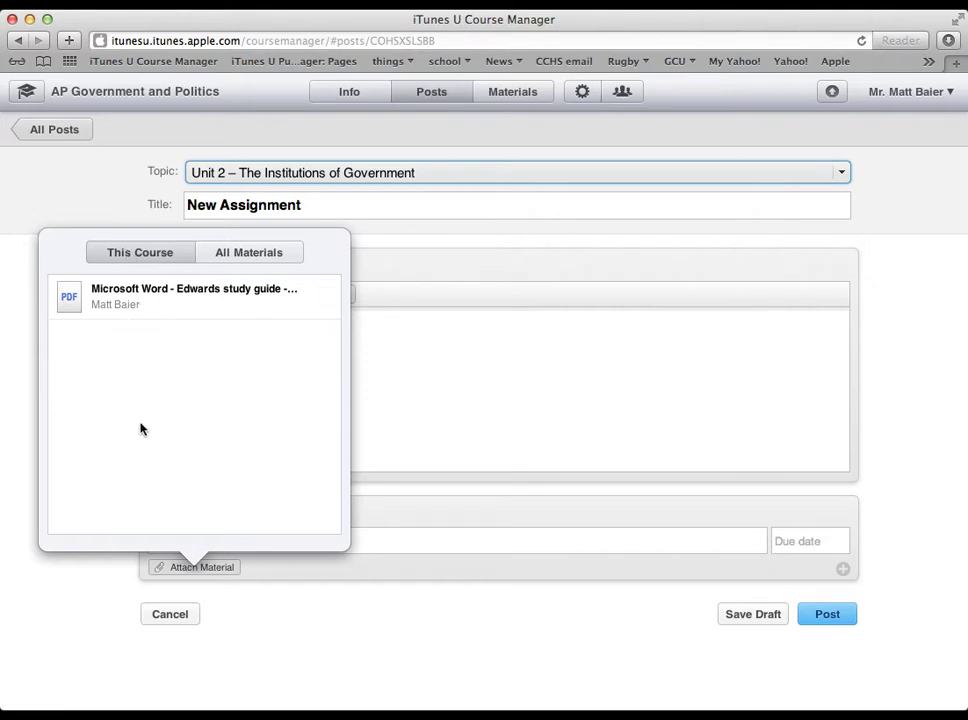
pyautogui.click(252, 256)
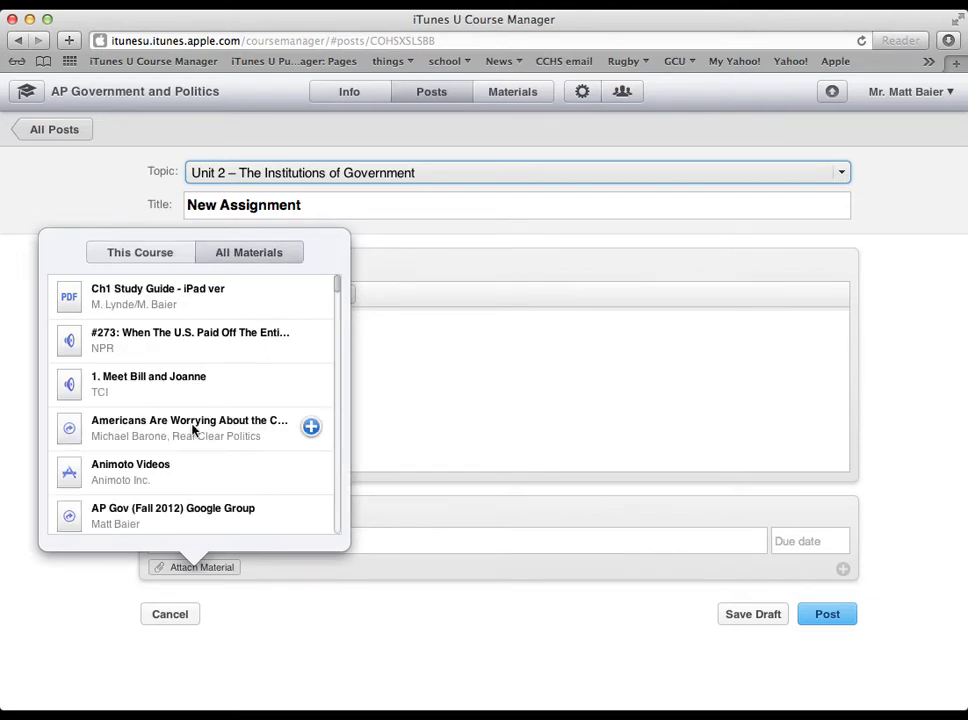
pyautogui.scroll(-10, 190, 433)
pyautogui.scroll(-20, 190, 433)
pyautogui.scroll(20, 190, 433)
pyautogui.scroll(-8, 190, 433)
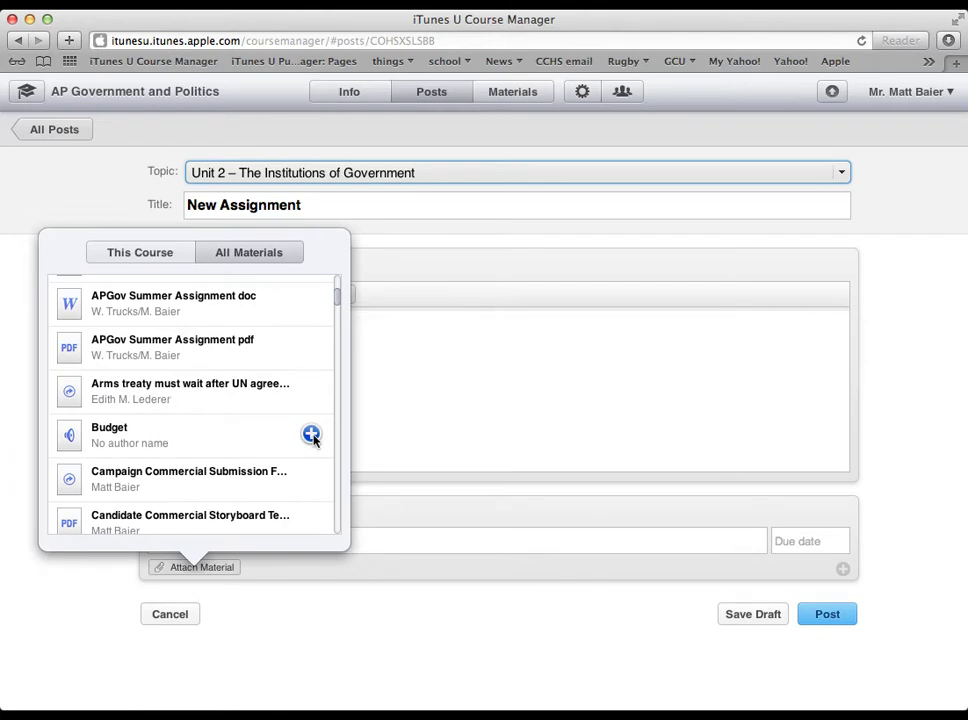
pyautogui.click(311, 434)
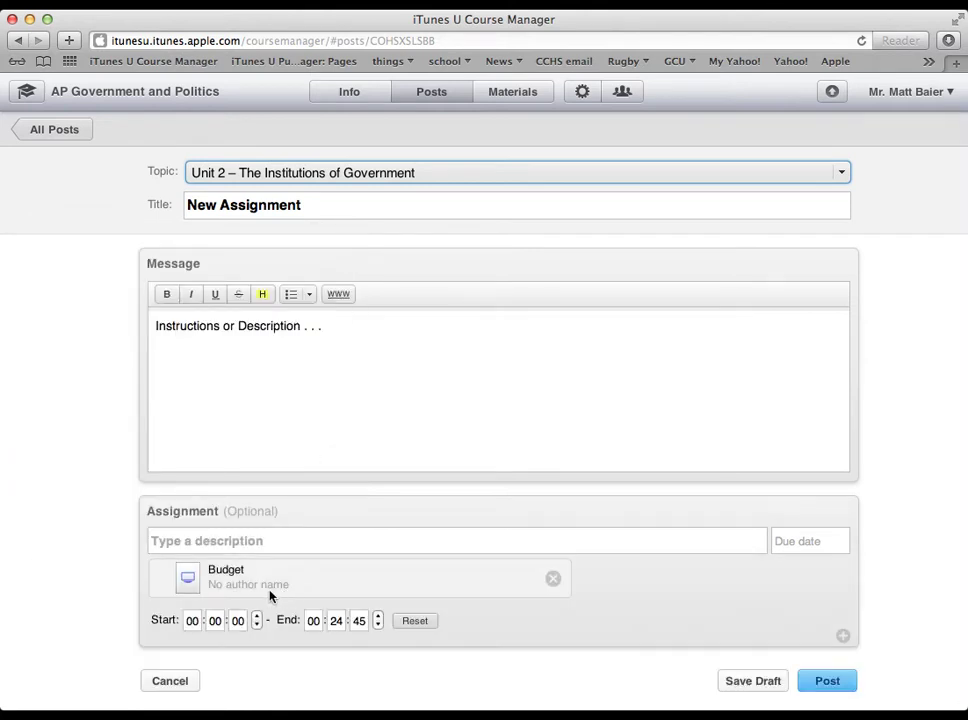
# Describe the assignment as "Watch Budget Lecture Video", set its due date to 10/19/2012, and publish the post
pyautogui.click(244, 540)
pyautogui.write('Watch B')
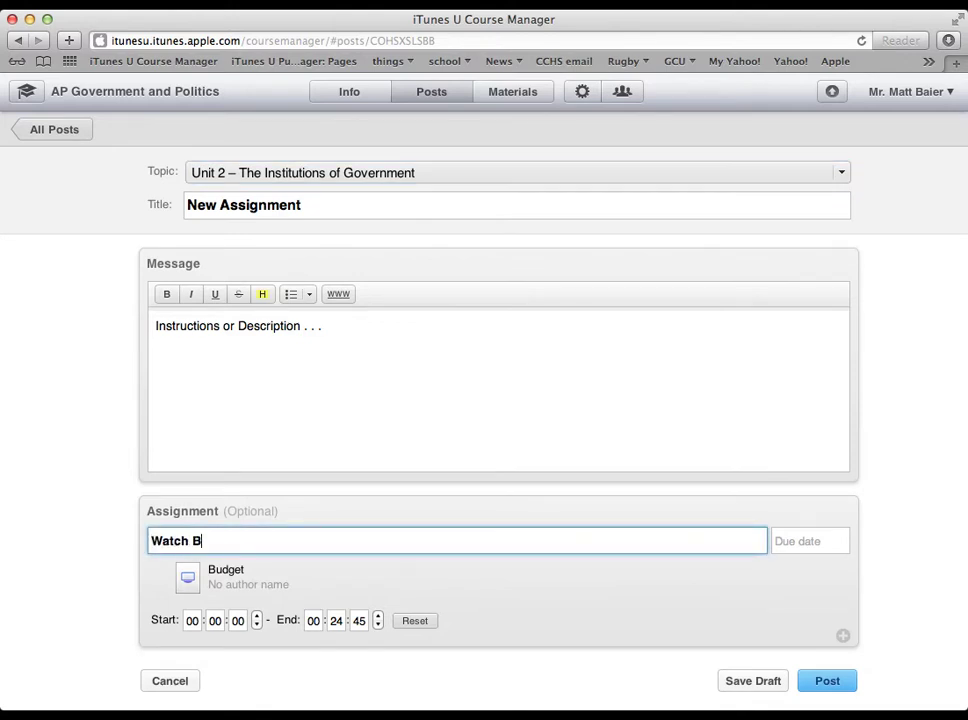
pyautogui.write('udget Lecture Video')
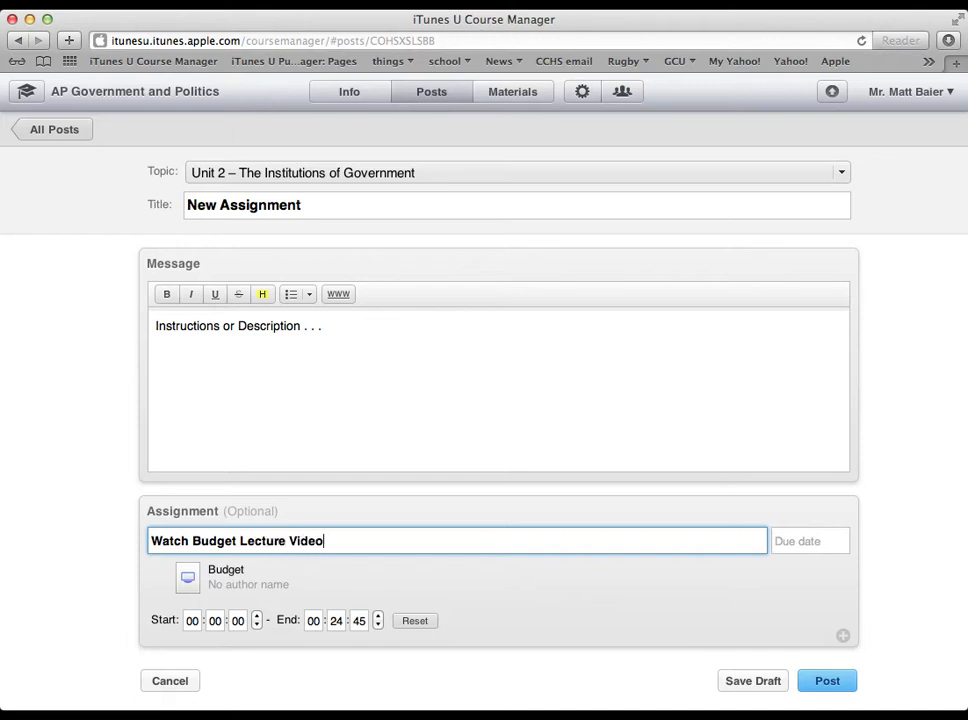
pyautogui.click(810, 540)
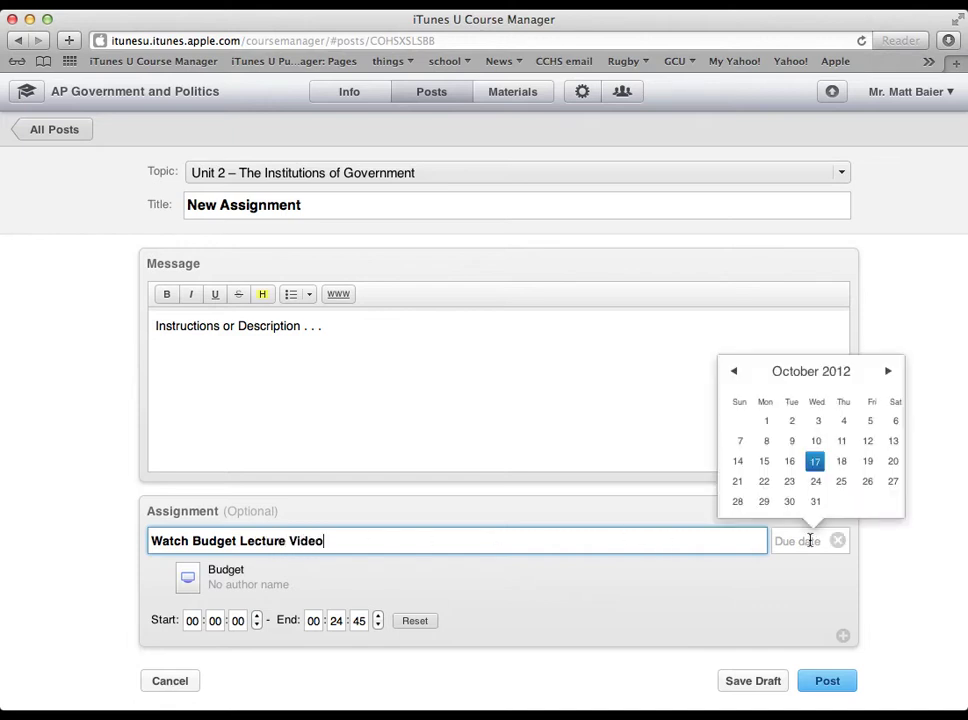
pyautogui.click(869, 462)
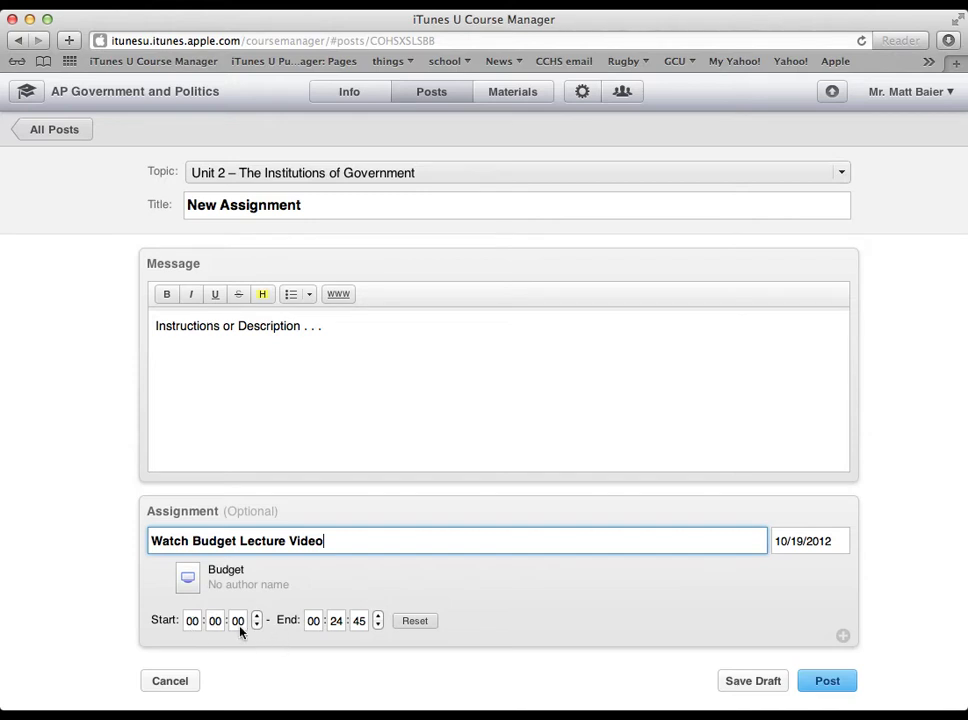
pyautogui.click(829, 683)
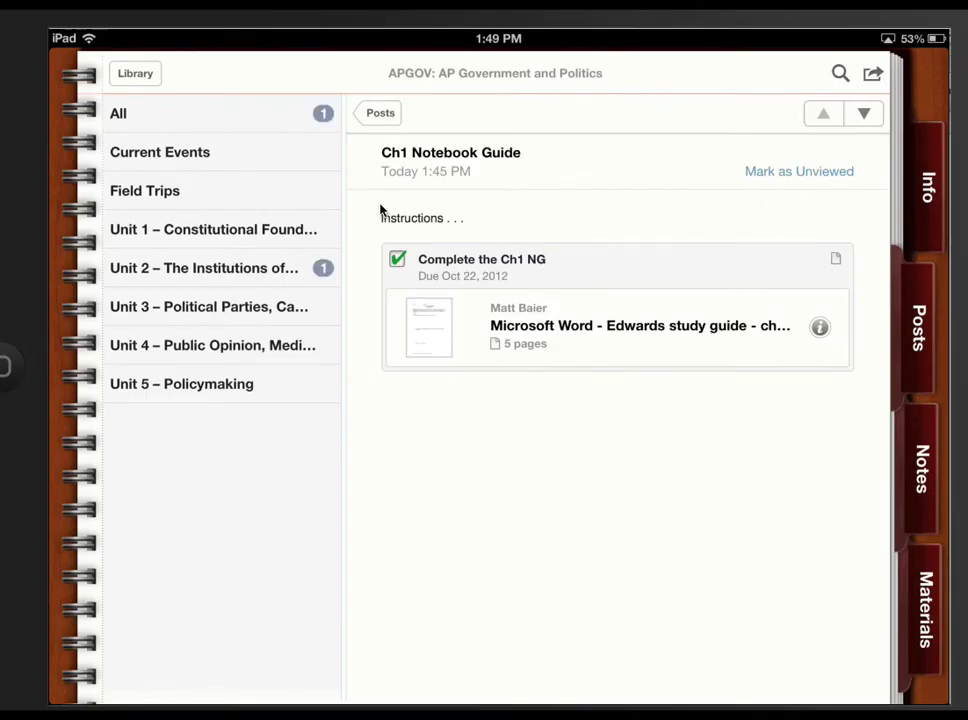
# View the Unit 2 posts on the iPad, and in Course Manager reopen the New Assignment post and remove its Budget attachment
pyautogui.click(244, 278)
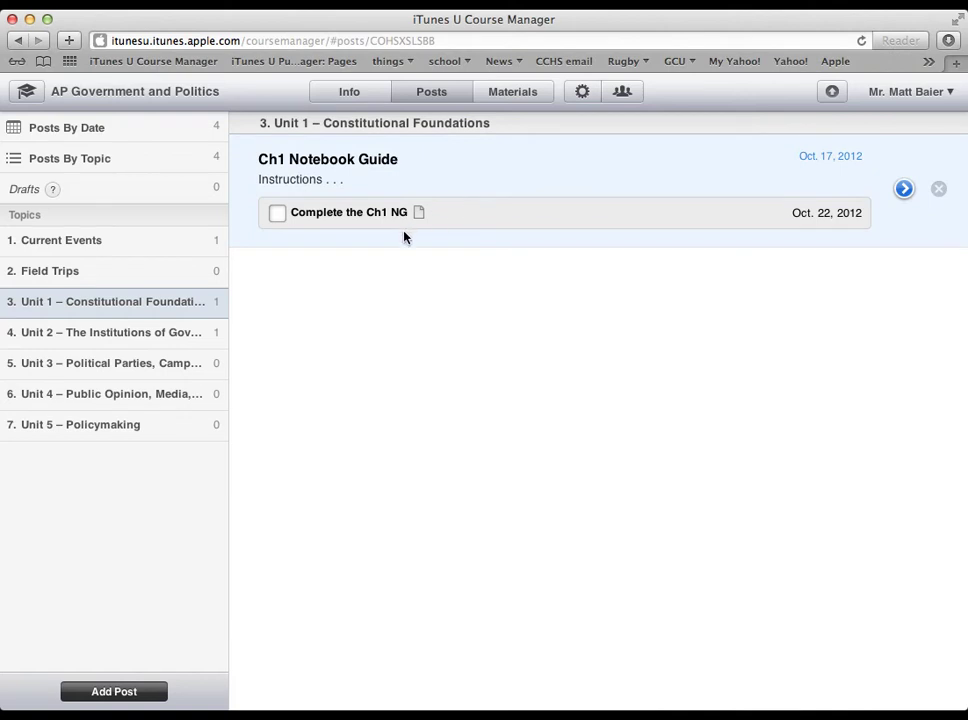
pyautogui.click(127, 340)
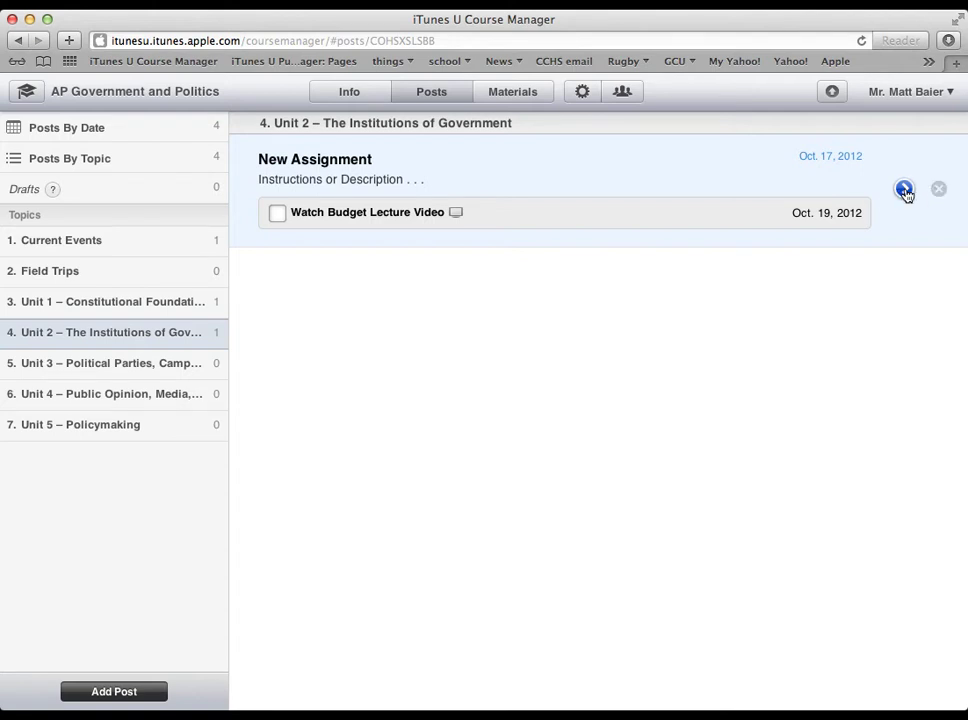
pyautogui.click(904, 190)
pyautogui.moveTo(320, 577)
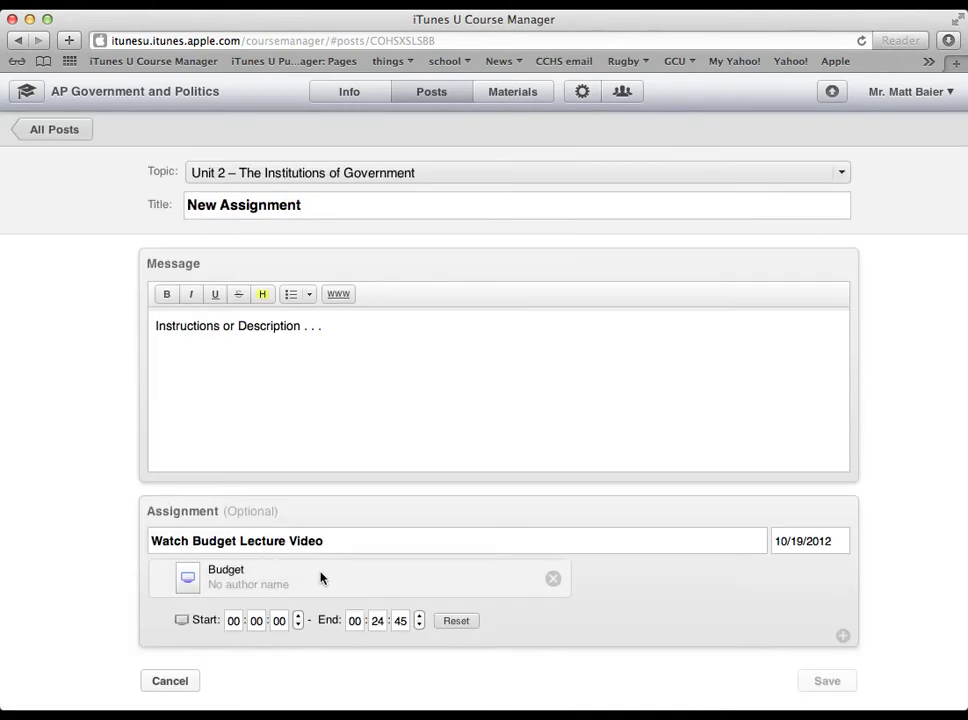
pyautogui.click(555, 580)
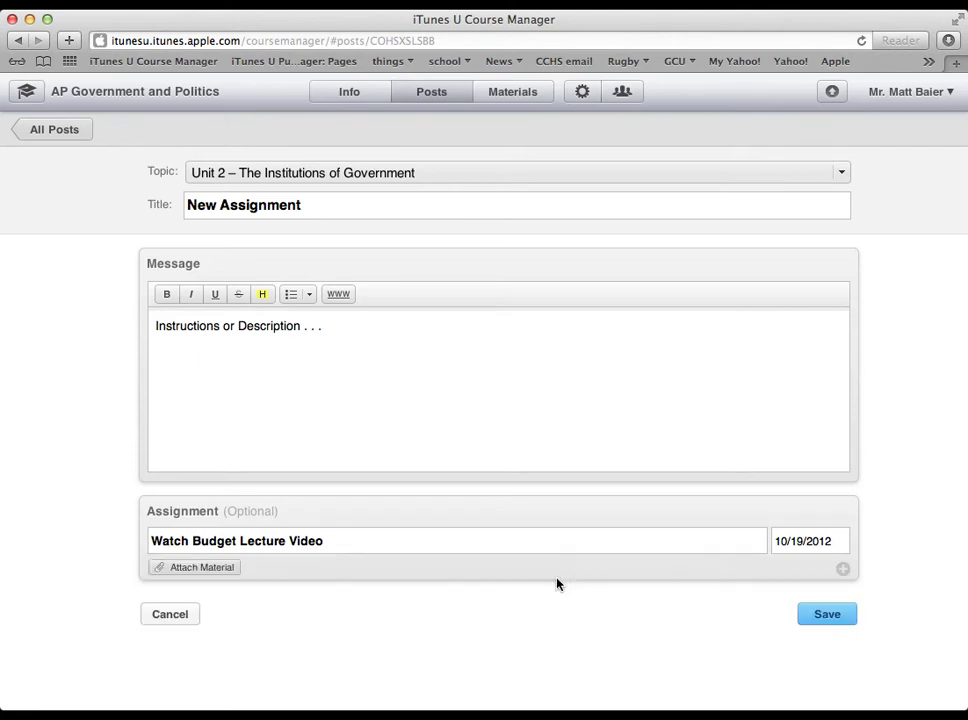
pyautogui.click(203, 567)
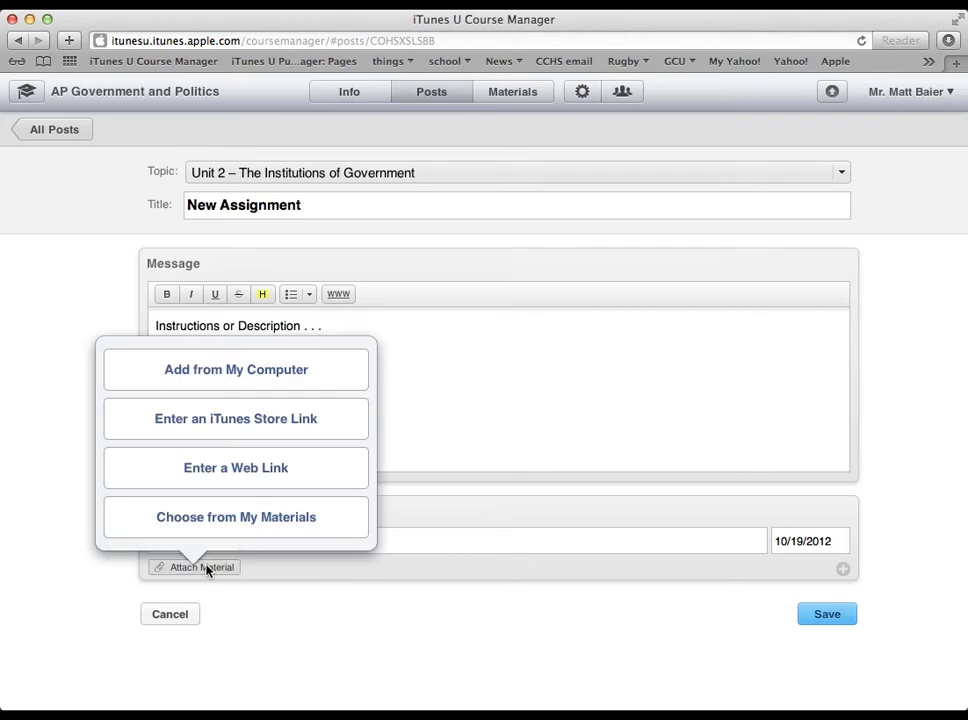
pyautogui.click(235, 467)
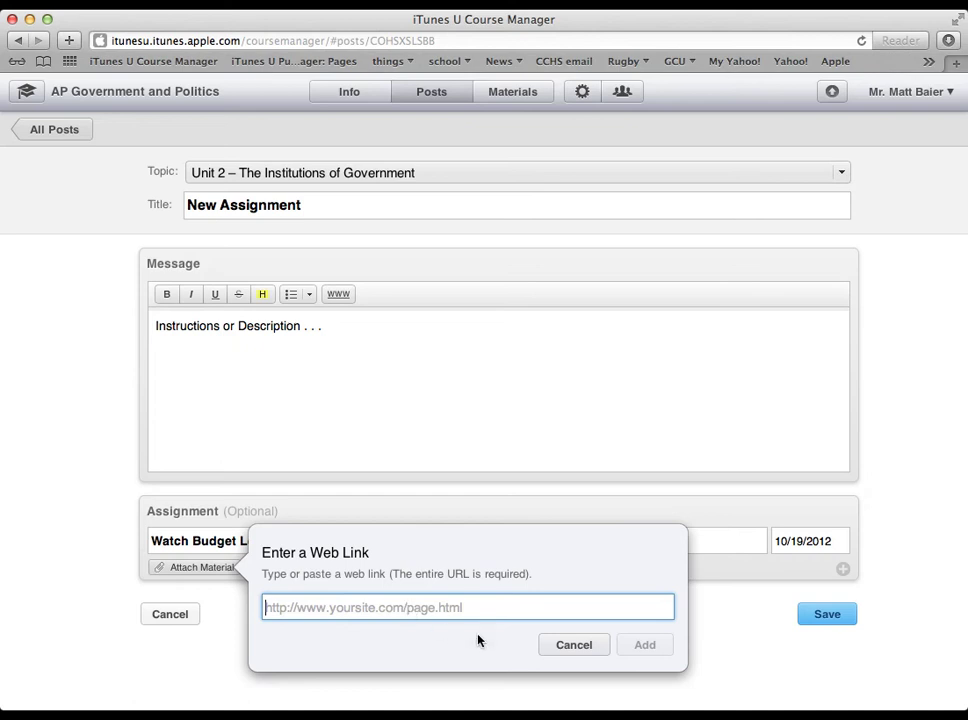
pyautogui.click(584, 645)
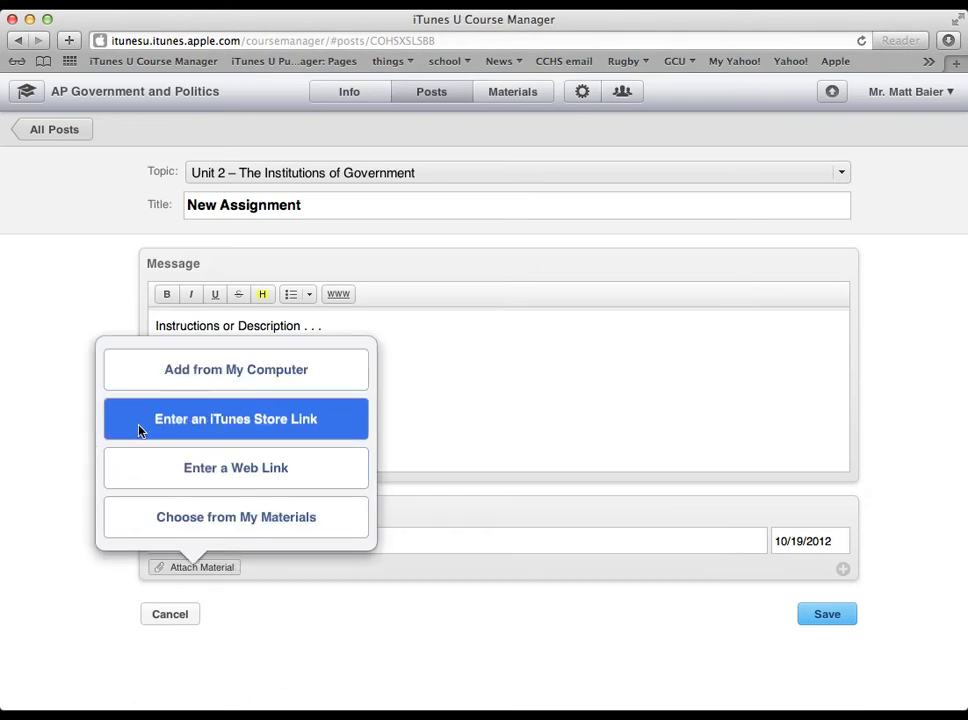
# Start attaching an iTunes Store link, show where store links are found, and switch to iTunes to copy the Stitcher Radio iPad app's link
pyautogui.click(207, 423)
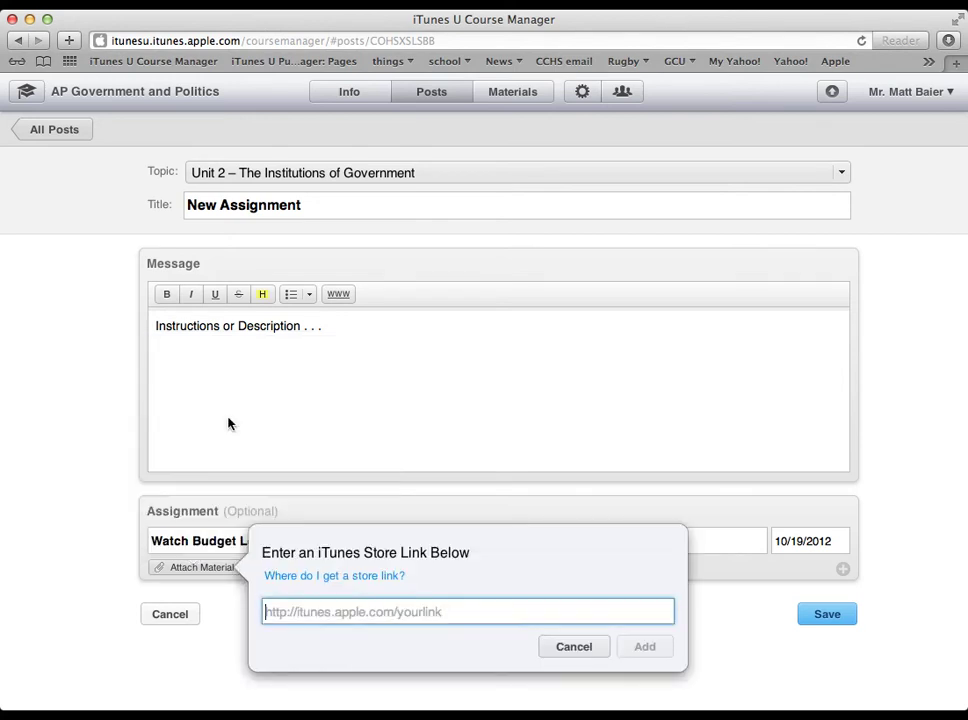
pyautogui.click(327, 577)
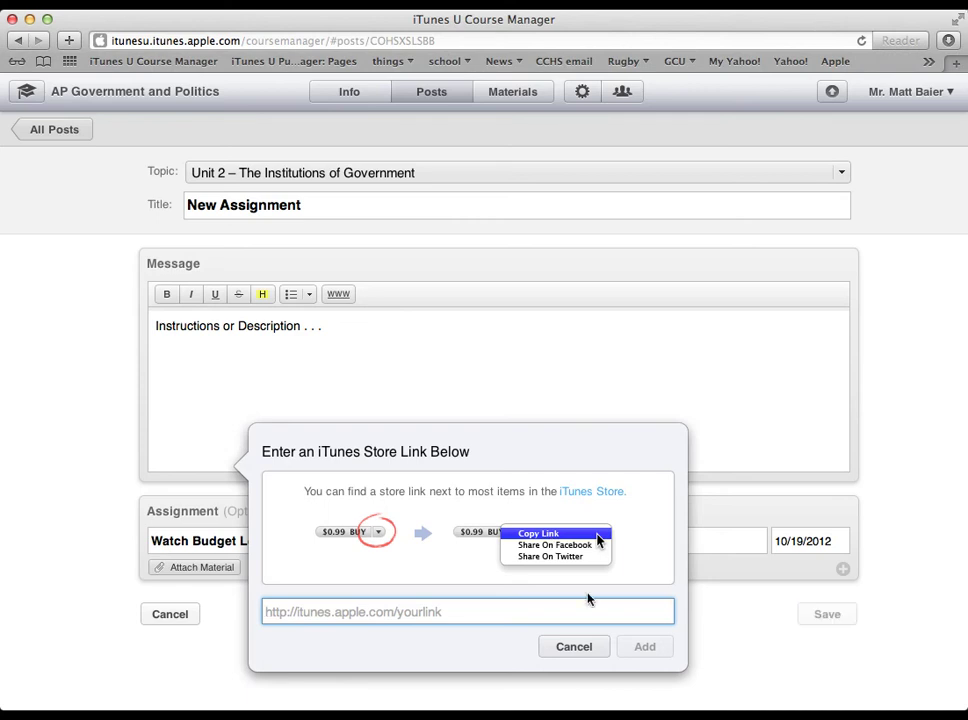
pyautogui.press('super+Tab')
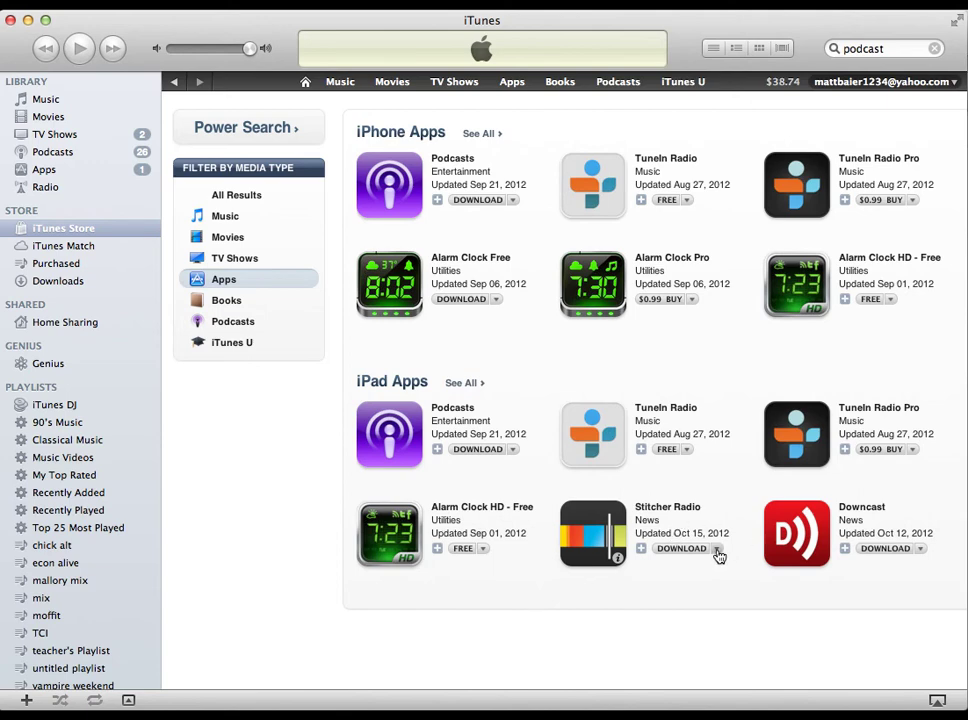
pyautogui.click(719, 550)
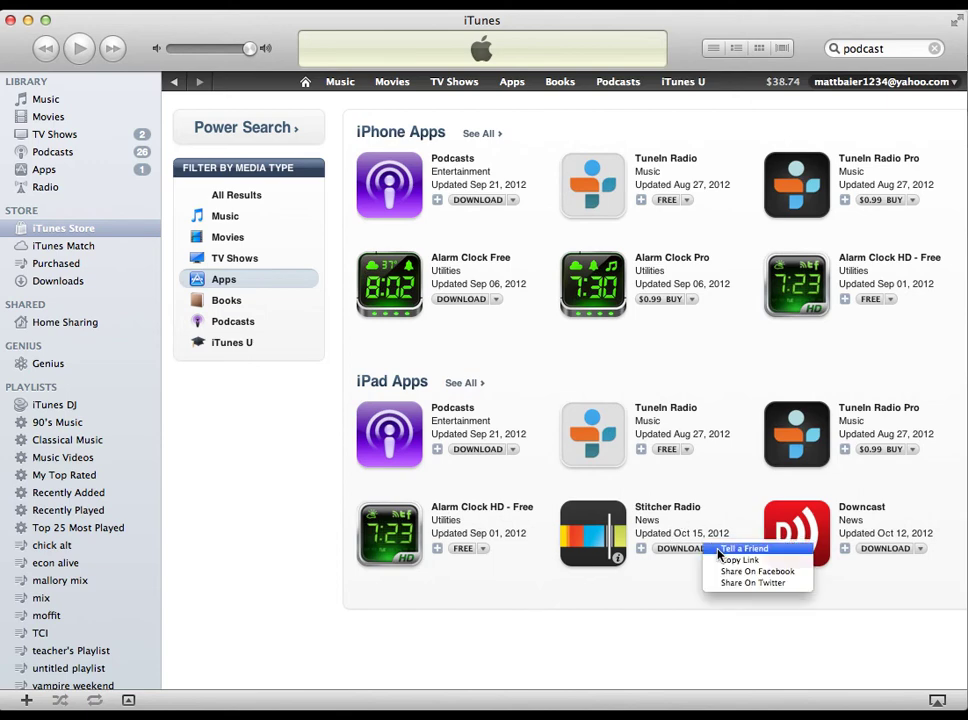
pyautogui.click(772, 561)
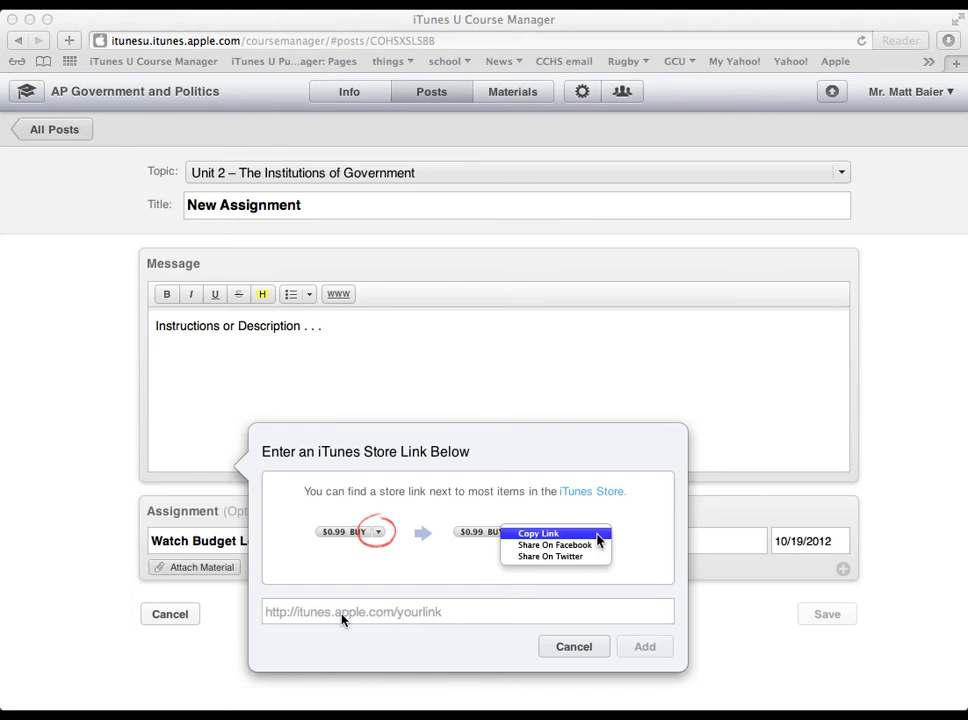
# In Course Manager, paste the copied Stitcher Radio store link and add it as the assignment's material
pyautogui.click(342, 620)
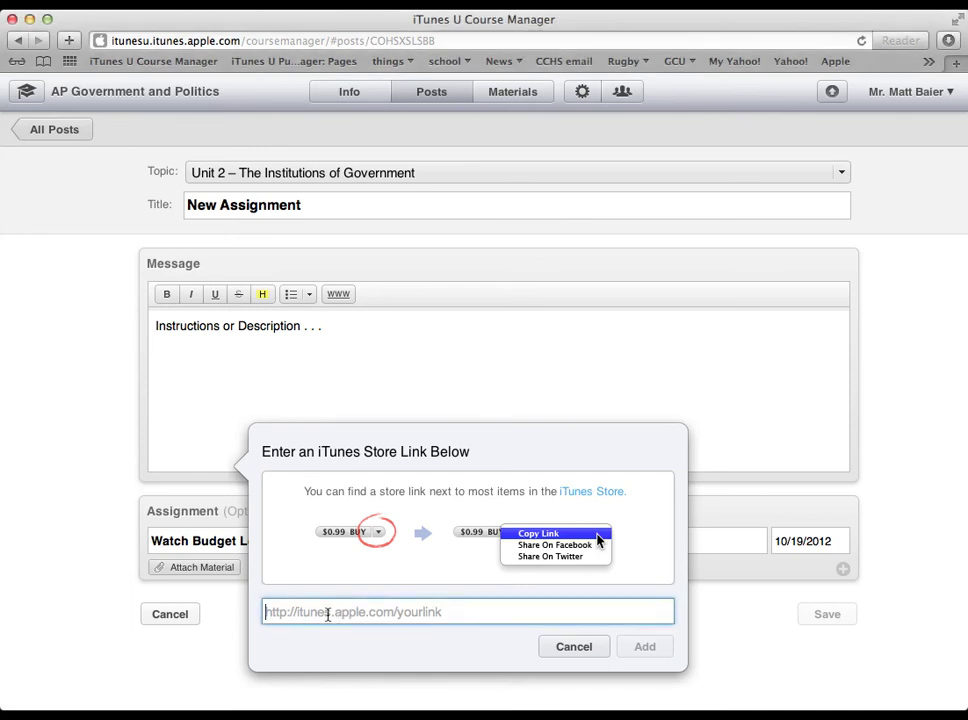
pyautogui.press('super+v')
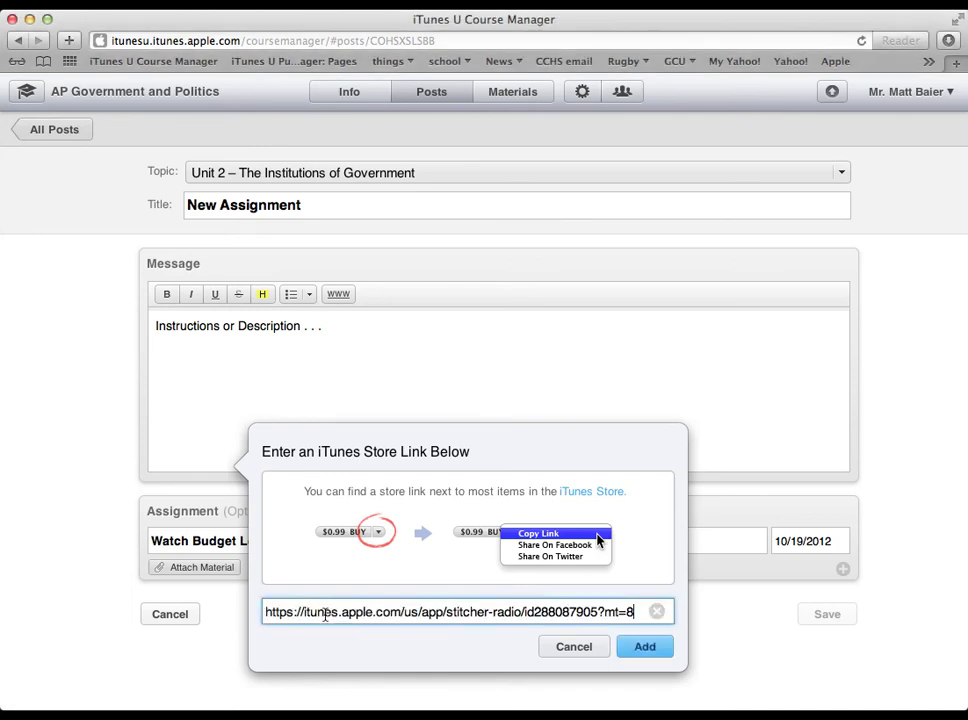
pyautogui.click(645, 650)
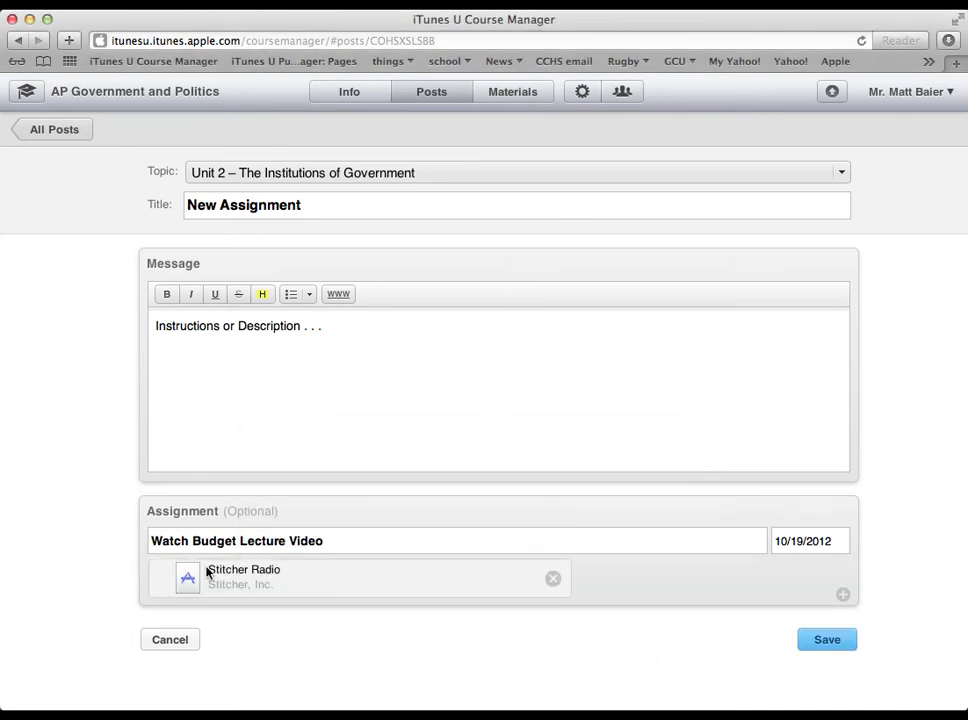
# Replace the assignment description with "Download This App" and save the edited post
pyautogui.tripleClick(237, 541)
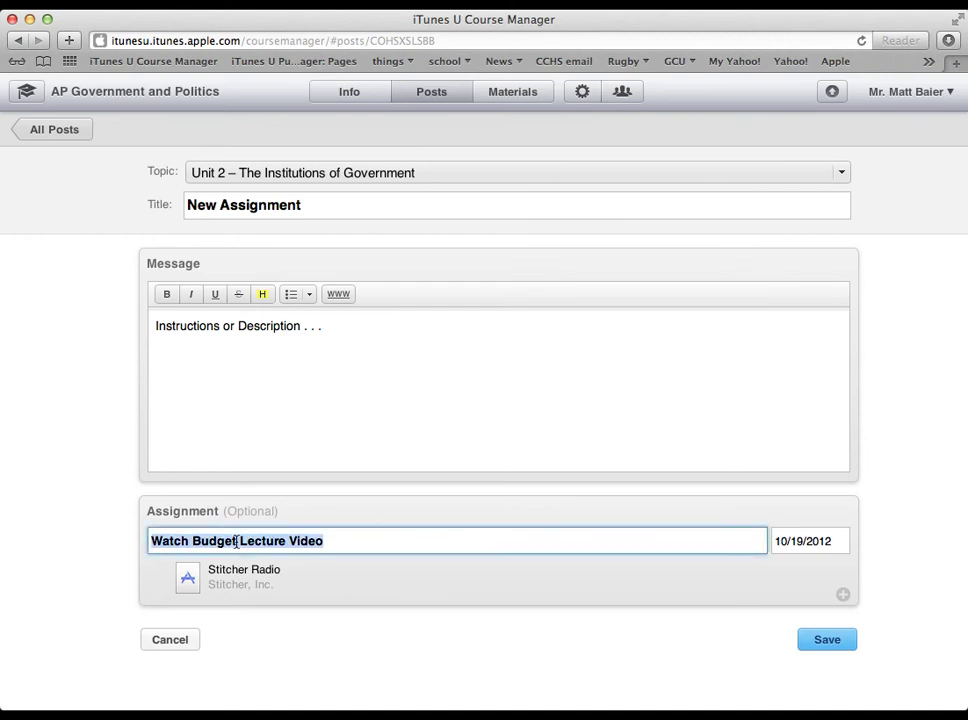
pyautogui.write('Download ')
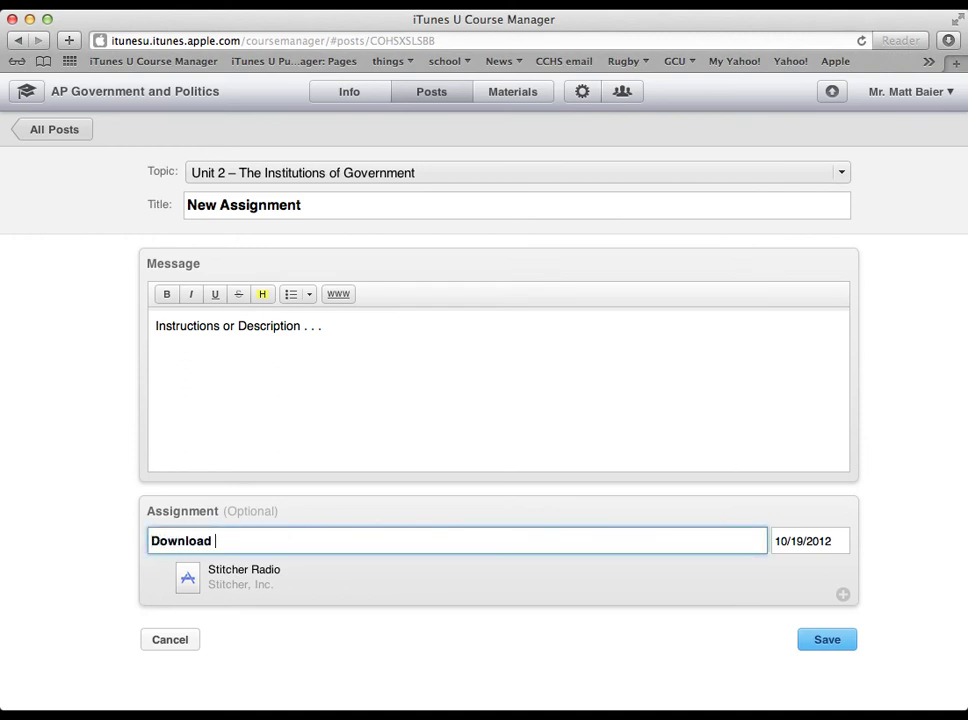
pyautogui.write('This App')
pyautogui.click(832, 646)
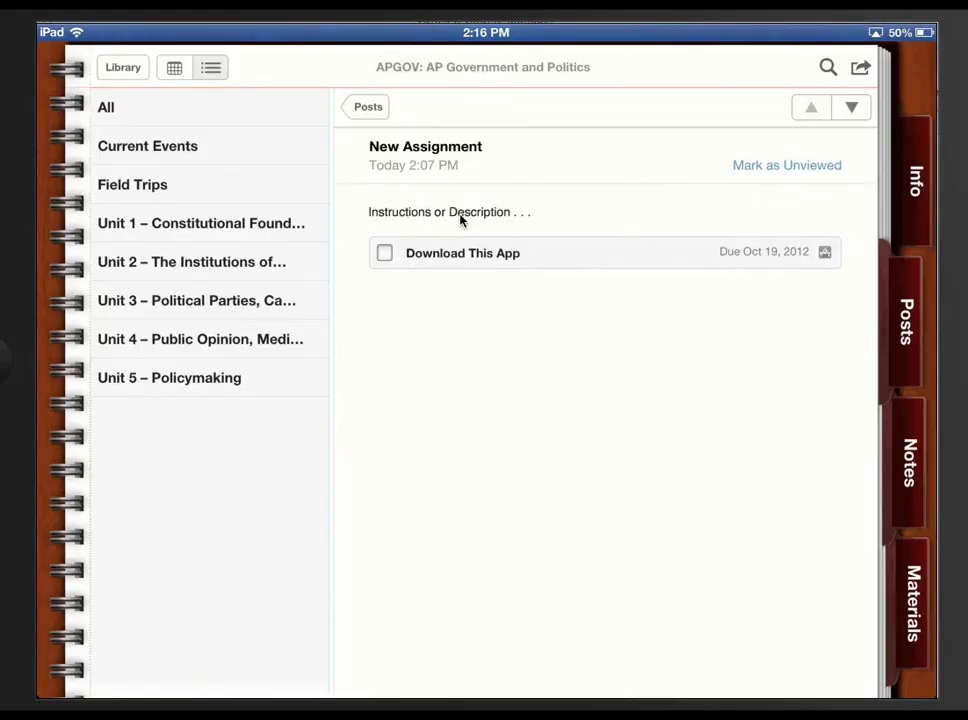
# Expand the "Download This App" assignment on the iPad to view its attached app, and switch back to Course Manager
pyautogui.click(461, 222)
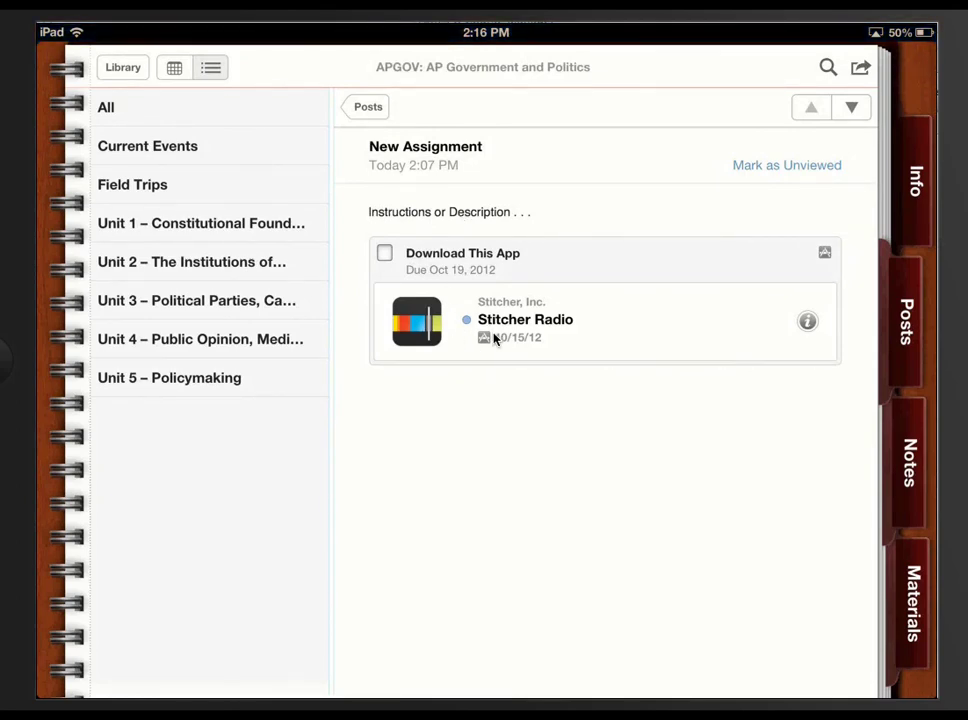
pyautogui.press('super+Tab')
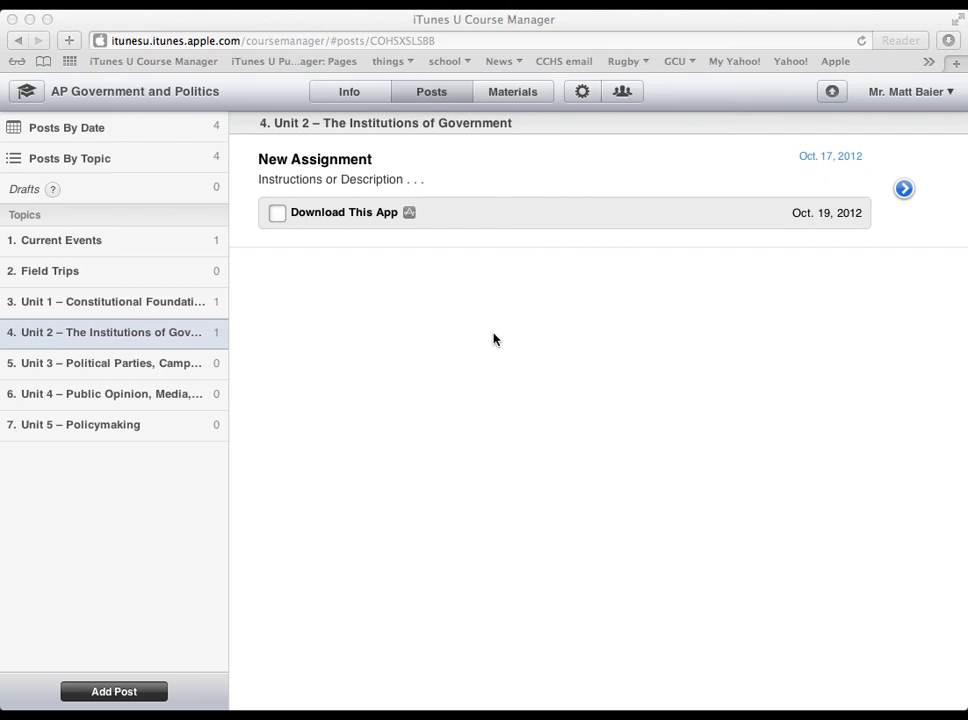
# Open the course's materials and review the complete list, the videos and the documents
pyautogui.click(520, 97)
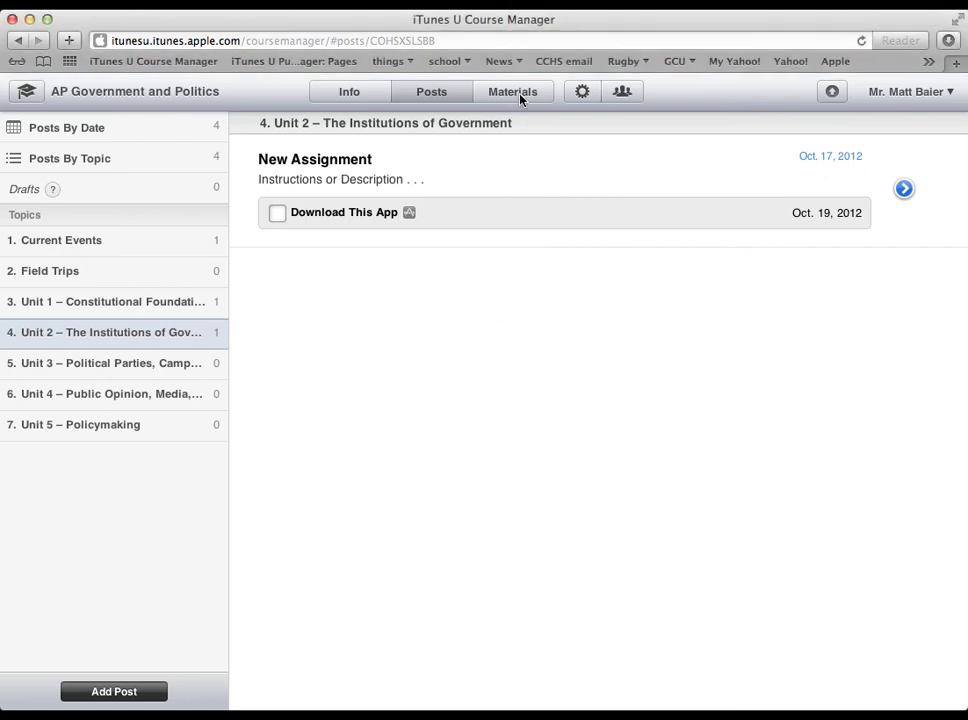
pyautogui.click(514, 96)
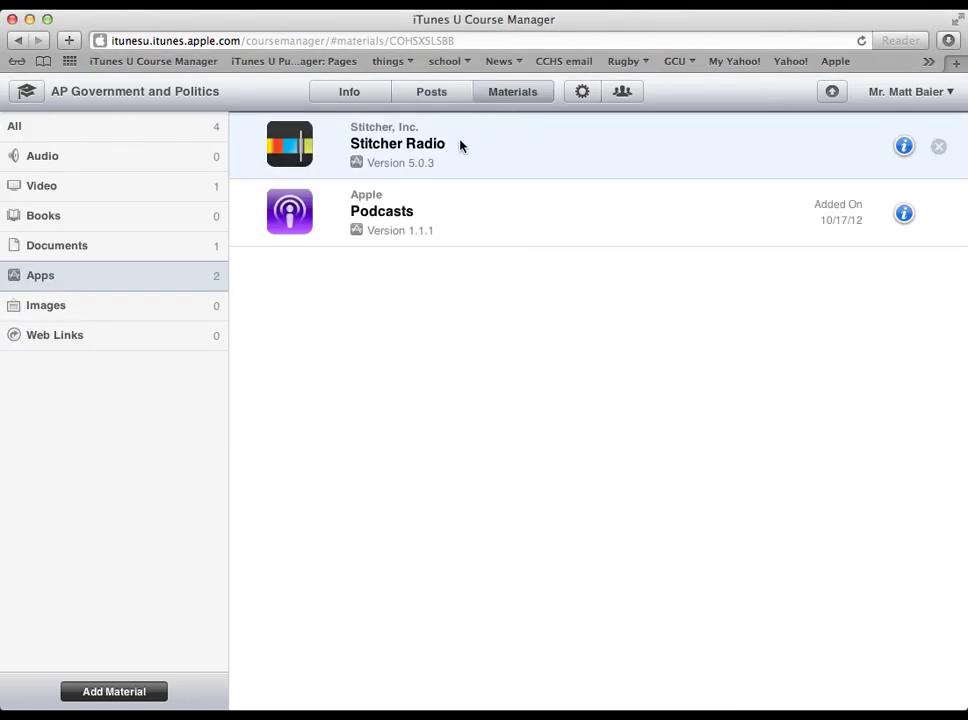
pyautogui.click(149, 132)
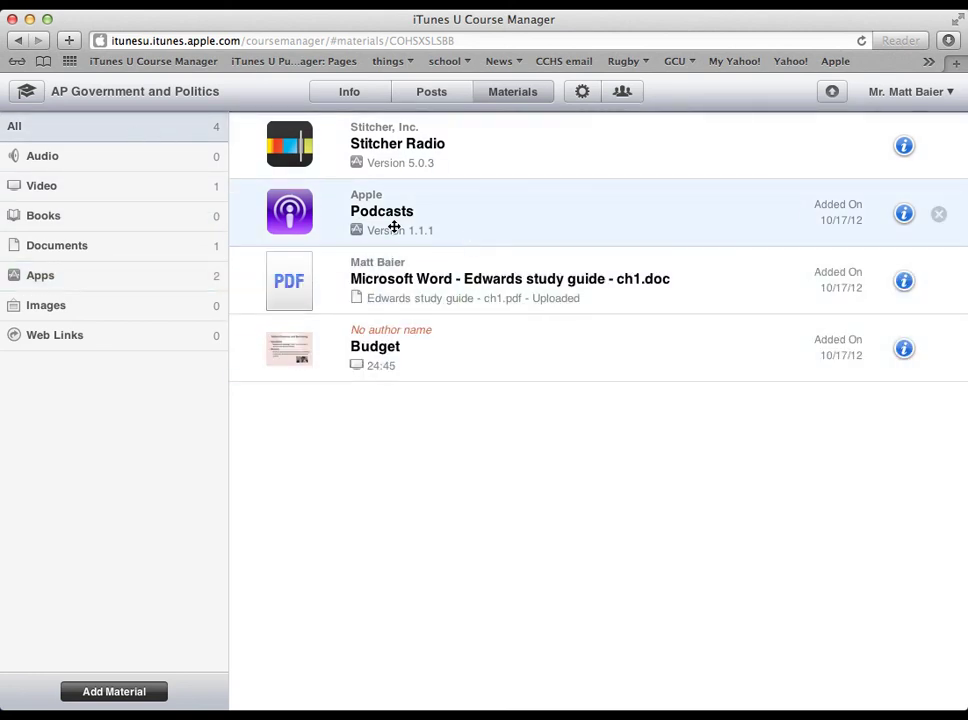
pyautogui.click(136, 189)
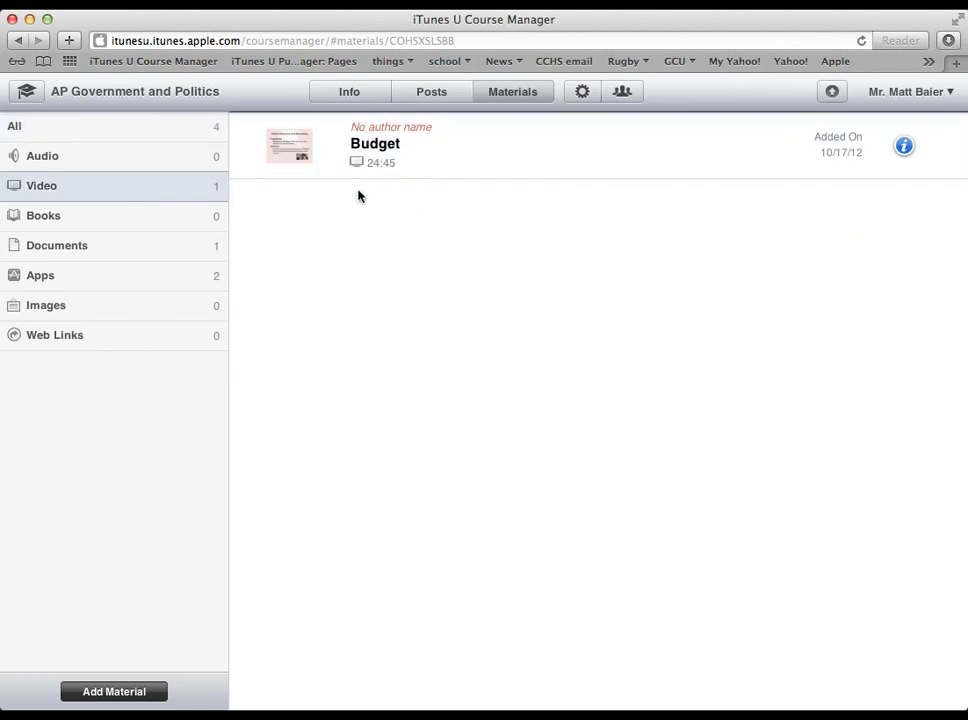
pyautogui.click(136, 248)
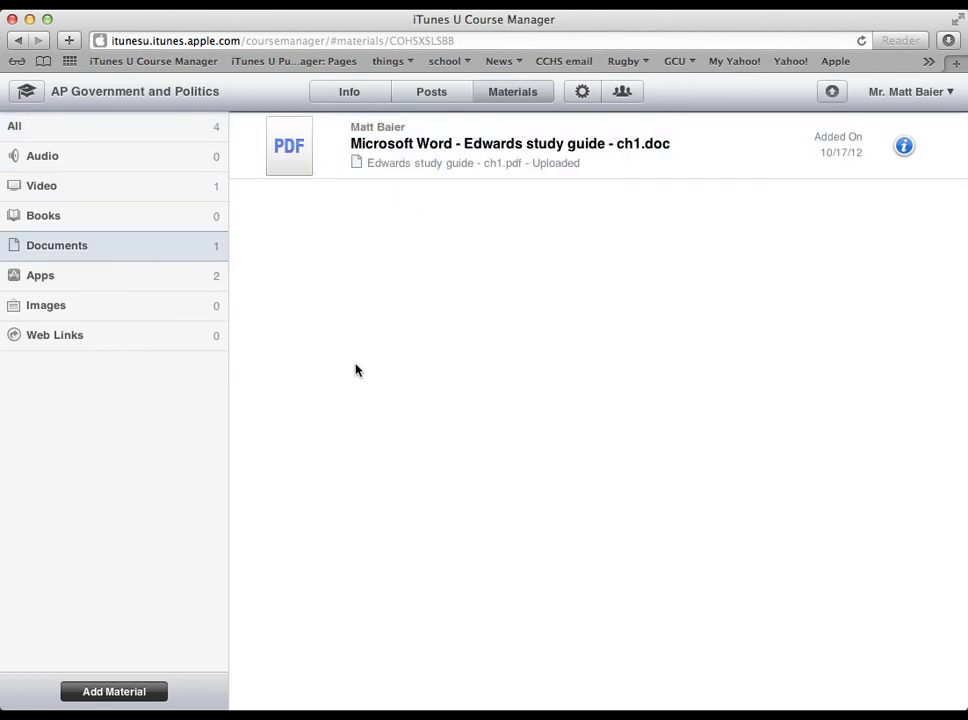